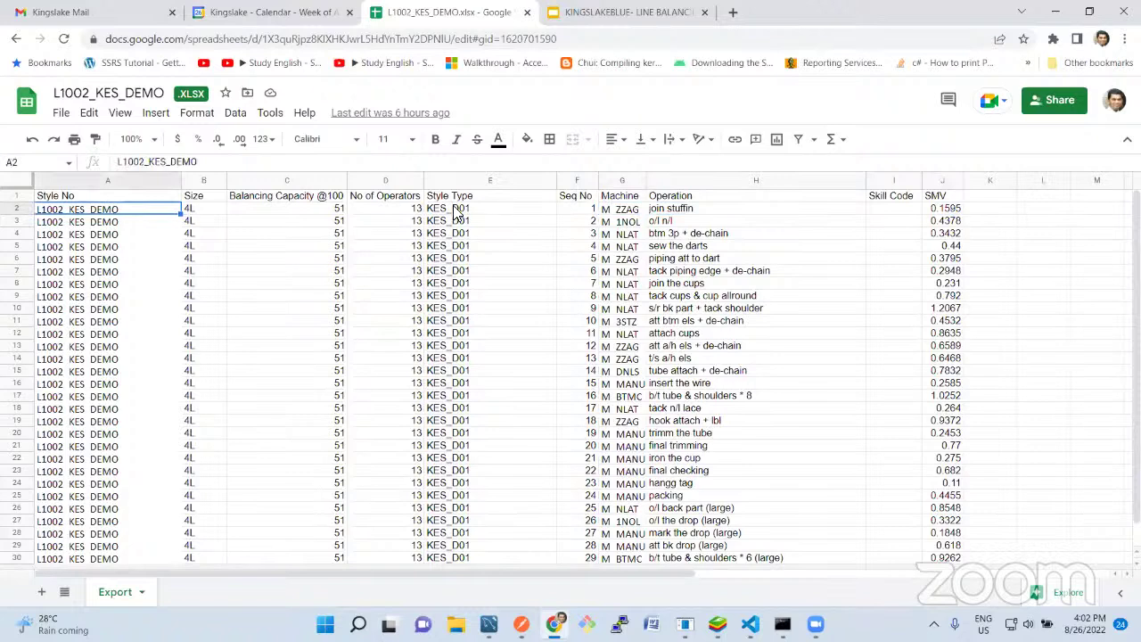
Review the style type, machine, operation and SMV columns in the L1002_KES_DEMO layout spreadsheet
{"action": "left_click", "coordinate": [456, 212]}
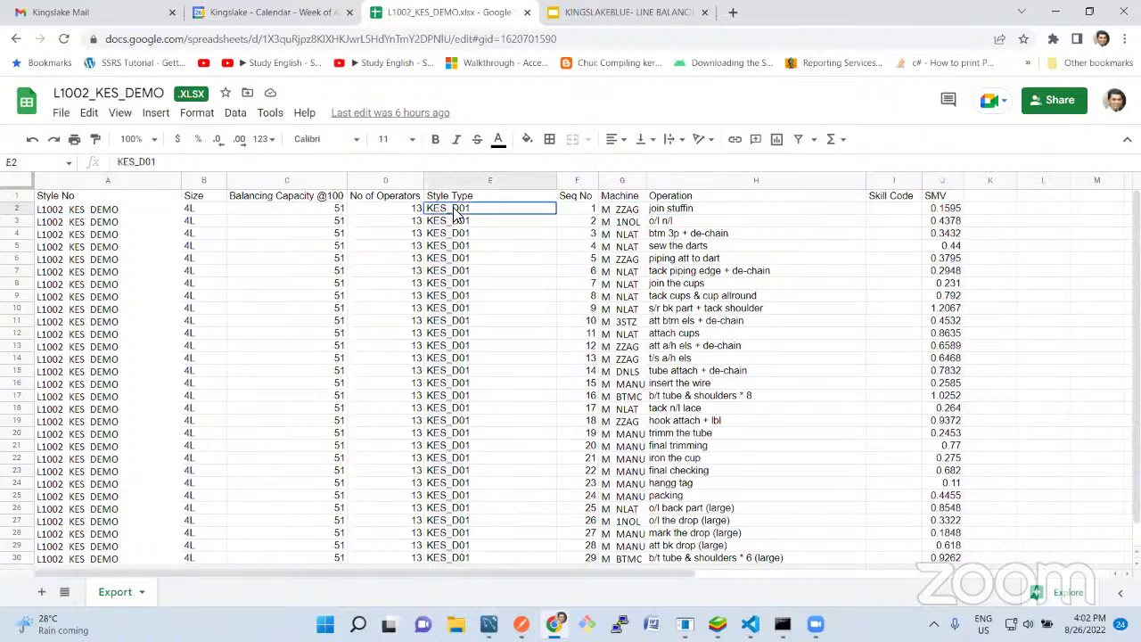
{"action": "left_click", "coordinate": [613, 216]}
{"action": "left_click", "coordinate": [713, 214]}
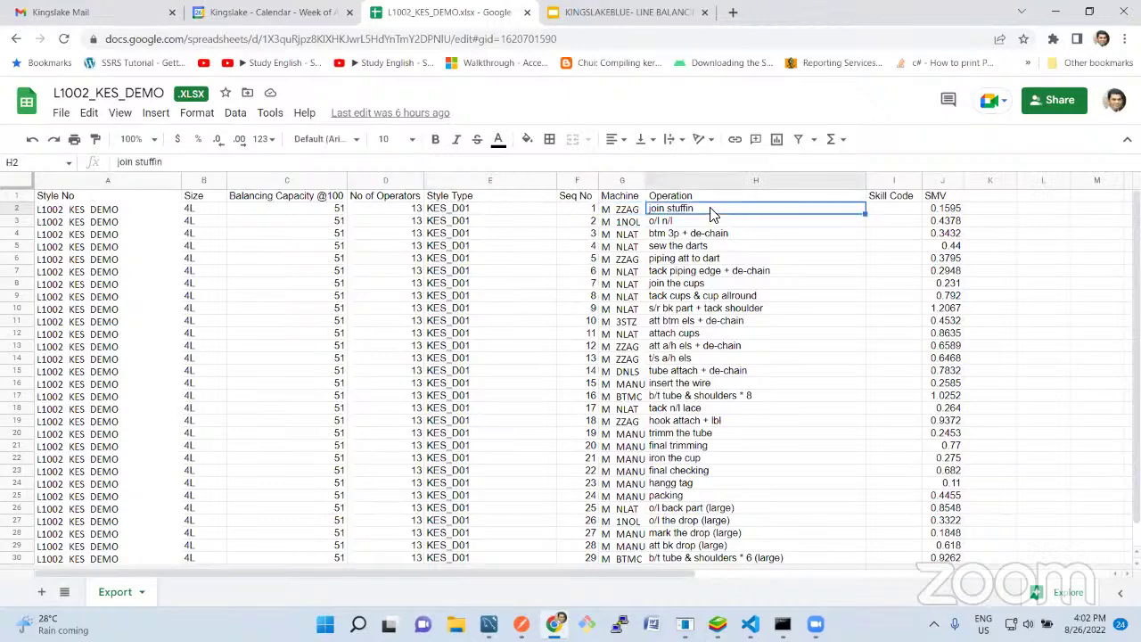
{"action": "left_click", "coordinate": [945, 211]}
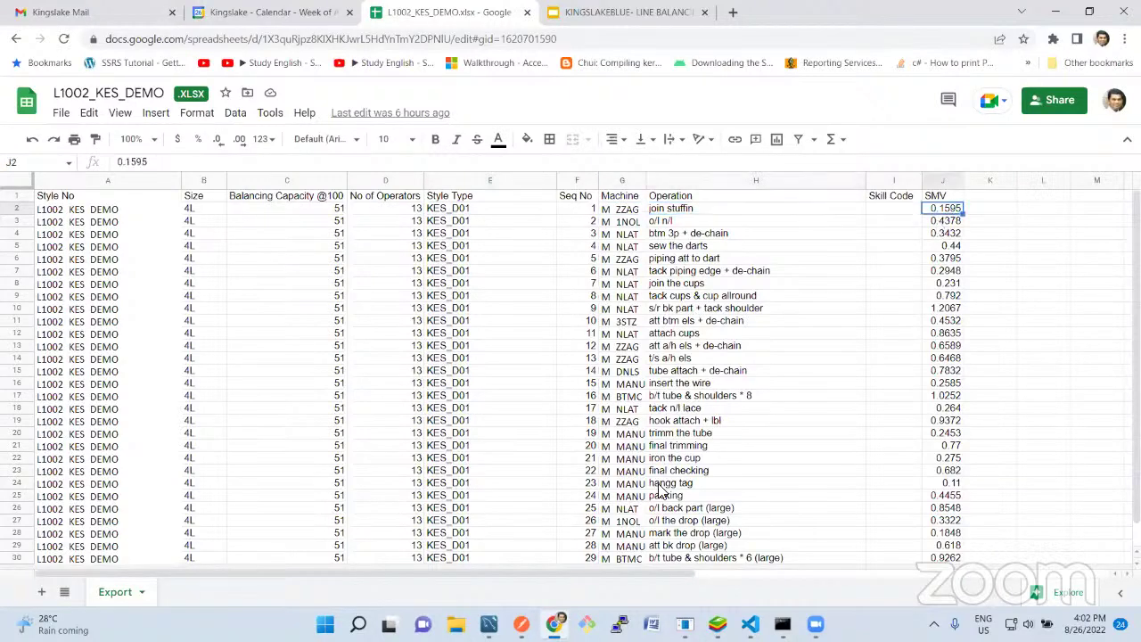
{"action": "scroll", "coordinate": [687, 392], "scroll_direction": "down", "scroll_amount": 2}
{"action": "scroll", "coordinate": [686, 390], "scroll_direction": "up", "scroll_amount": 2}
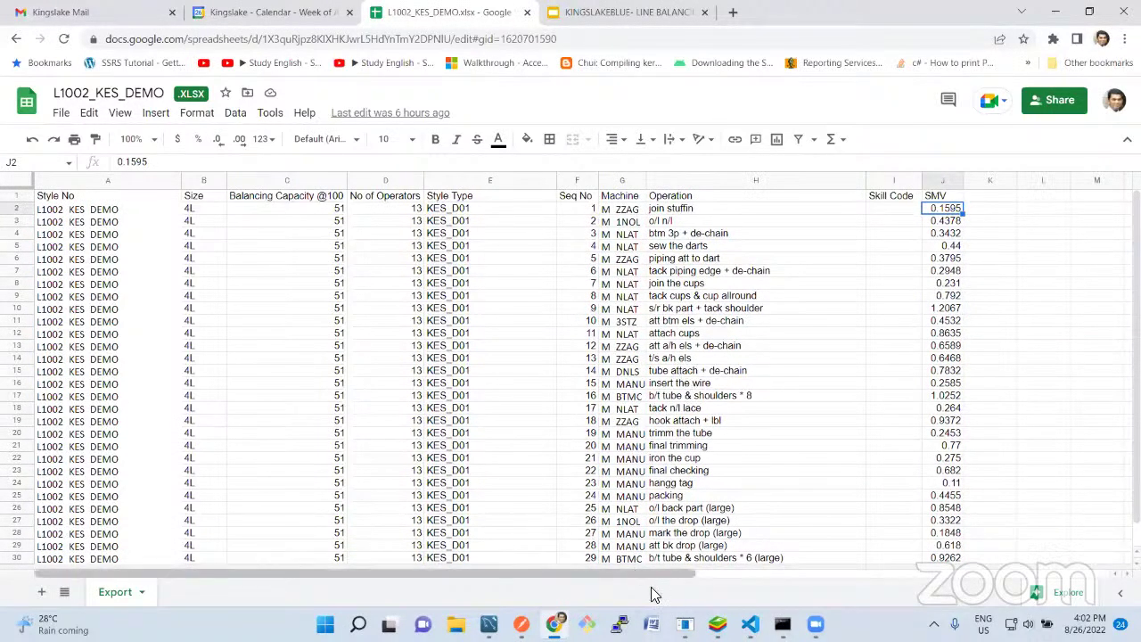
Switch to BlueStacks App Player, log in to Line Balancing with the prefilled credentials, and open the Layouts page
{"action": "left_click", "coordinate": [717, 624]}
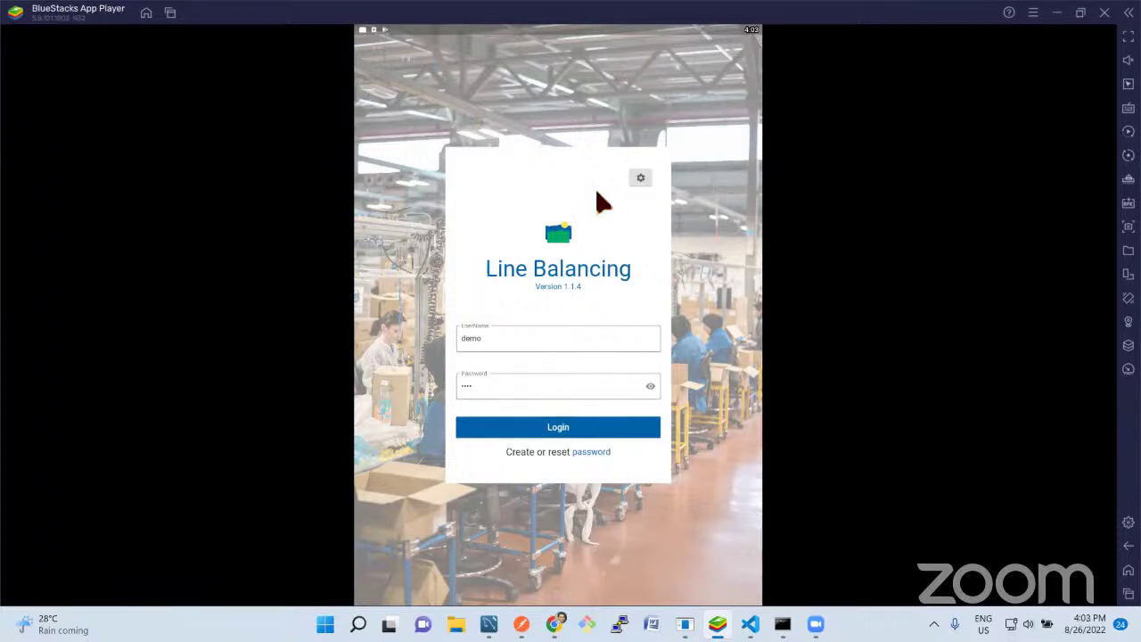
{"action": "left_click", "coordinate": [547, 428]}
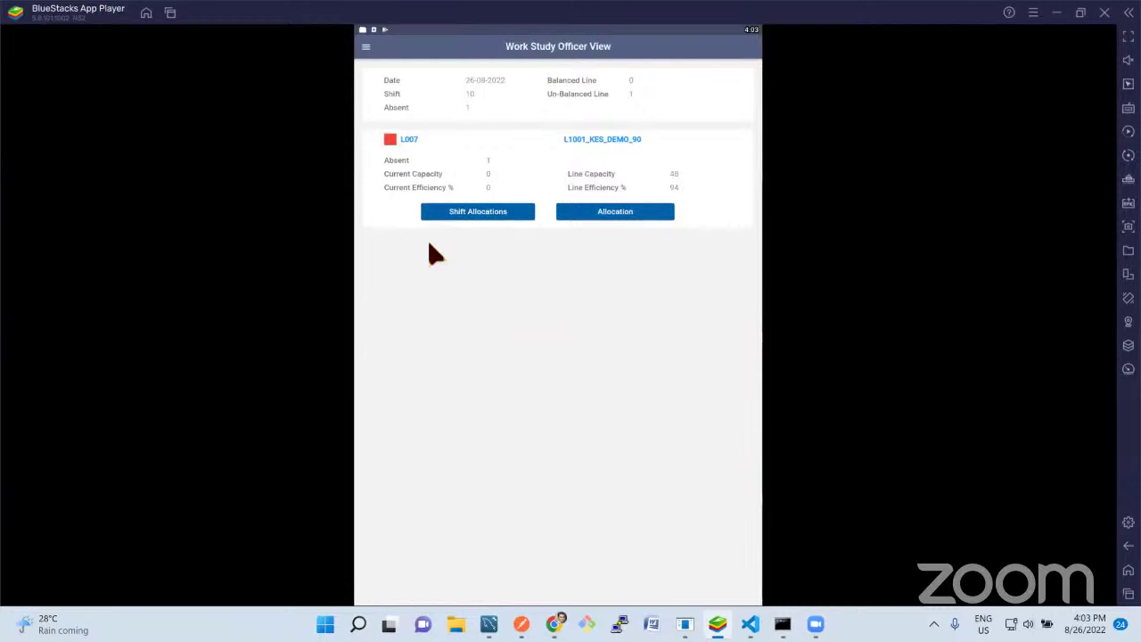
{"action": "left_click", "coordinate": [365, 47]}
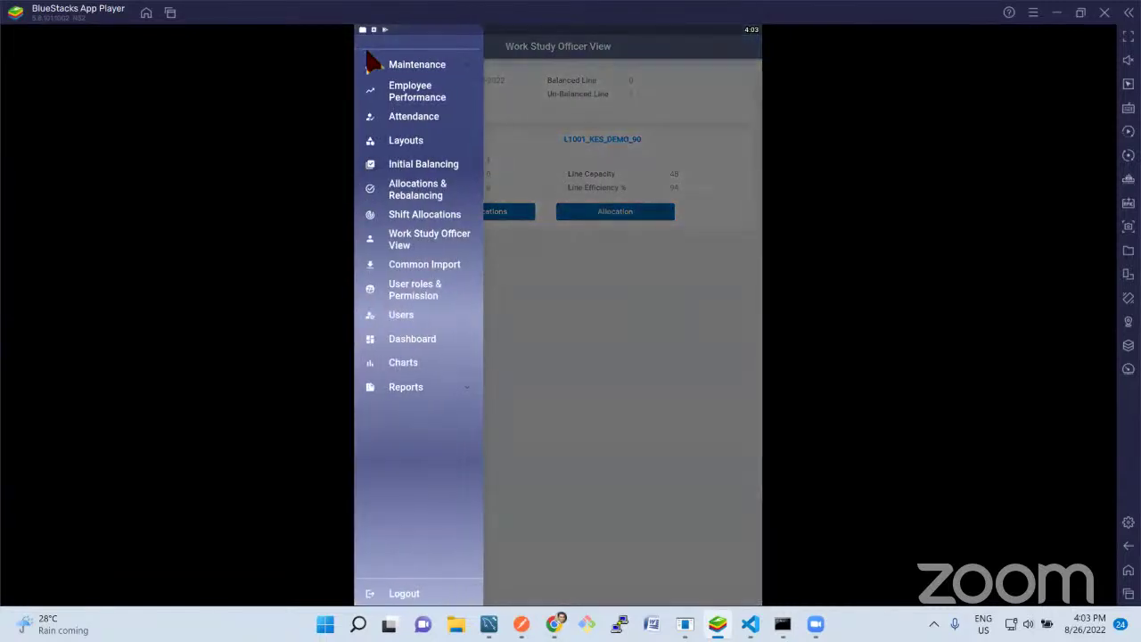
{"action": "left_click", "coordinate": [401, 151]}
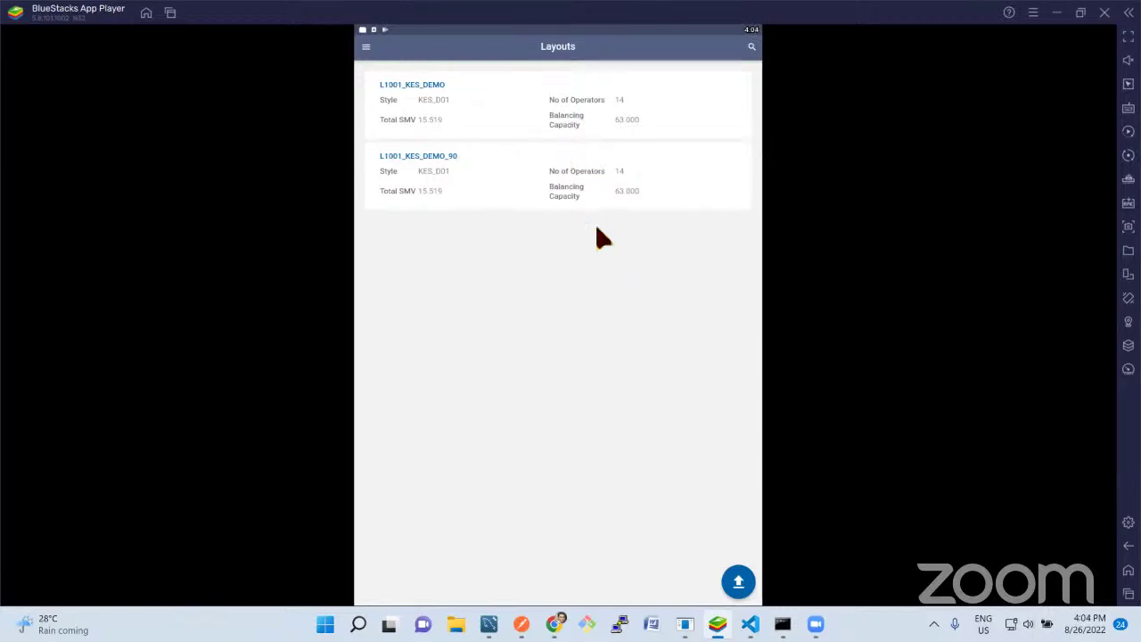
Upload the layout file L1002_KES_DEMO.xlsx from SharedFolder and save the import
{"action": "left_click", "coordinate": [736, 581]}
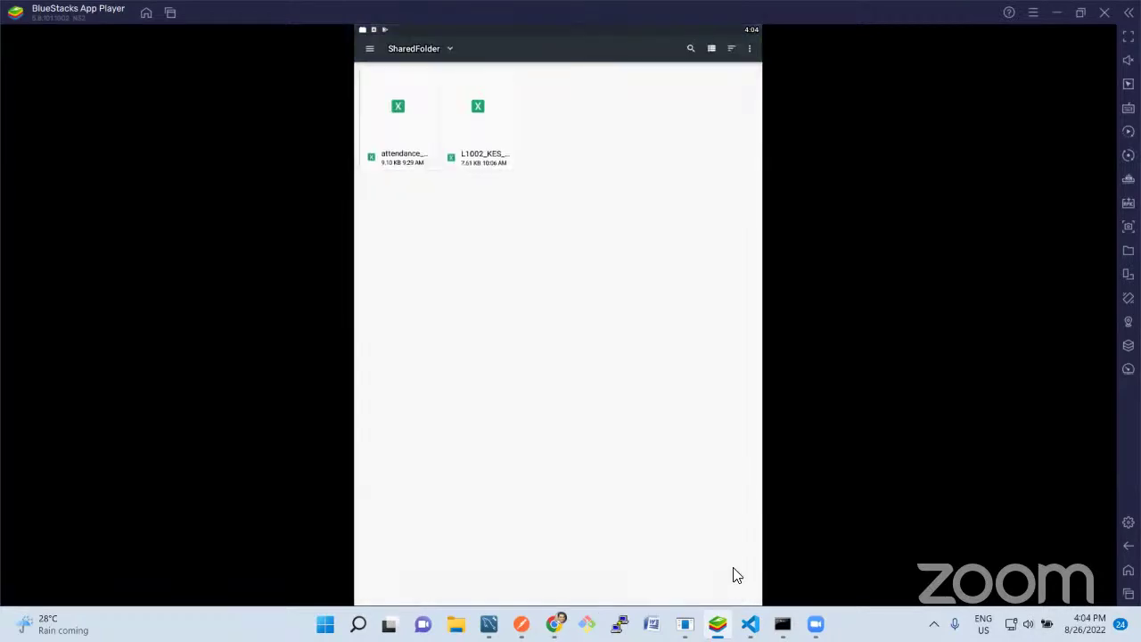
{"action": "left_click", "coordinate": [482, 132]}
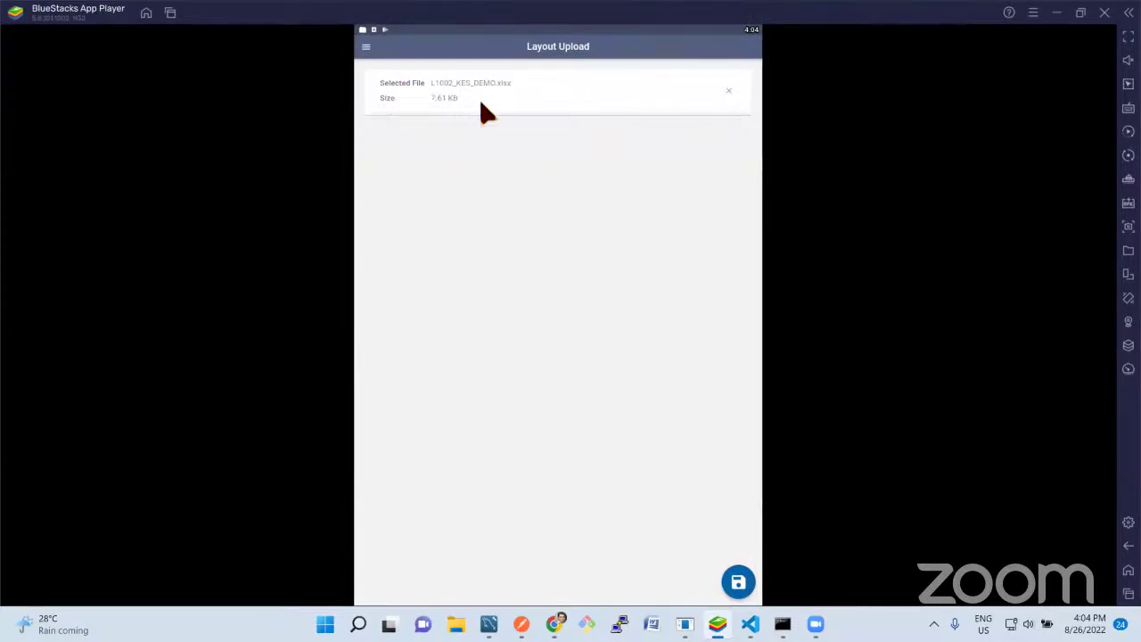
{"action": "left_click", "coordinate": [738, 584]}
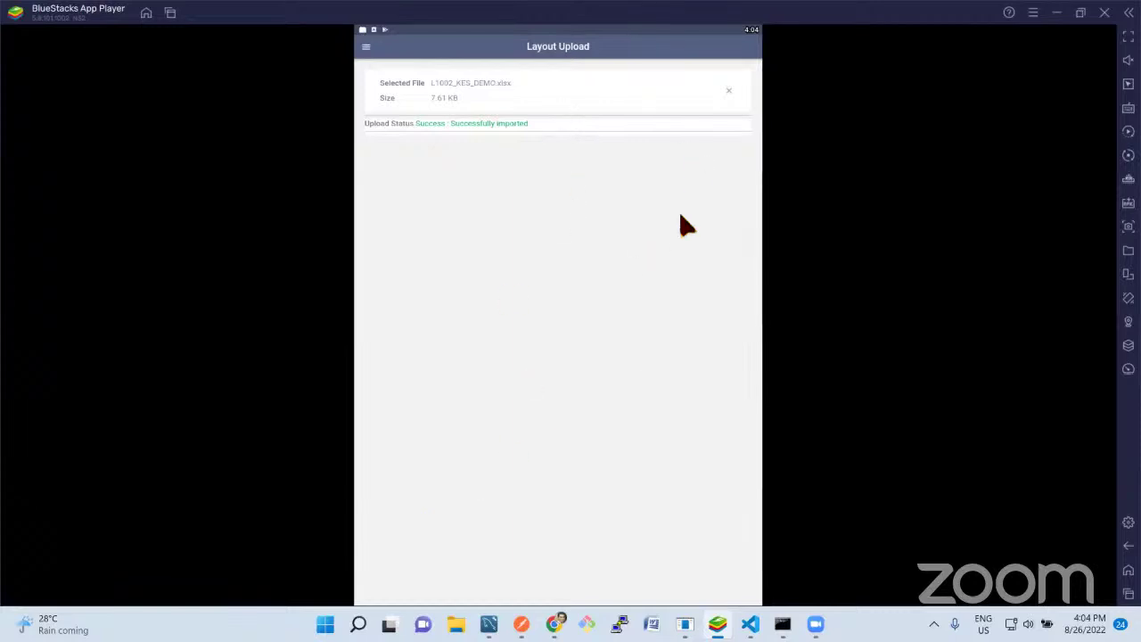
Open the imported L1002_KES_DEMO layout from the Layouts list and generate skill suggestions for its operations
{"action": "left_click", "coordinate": [365, 49]}
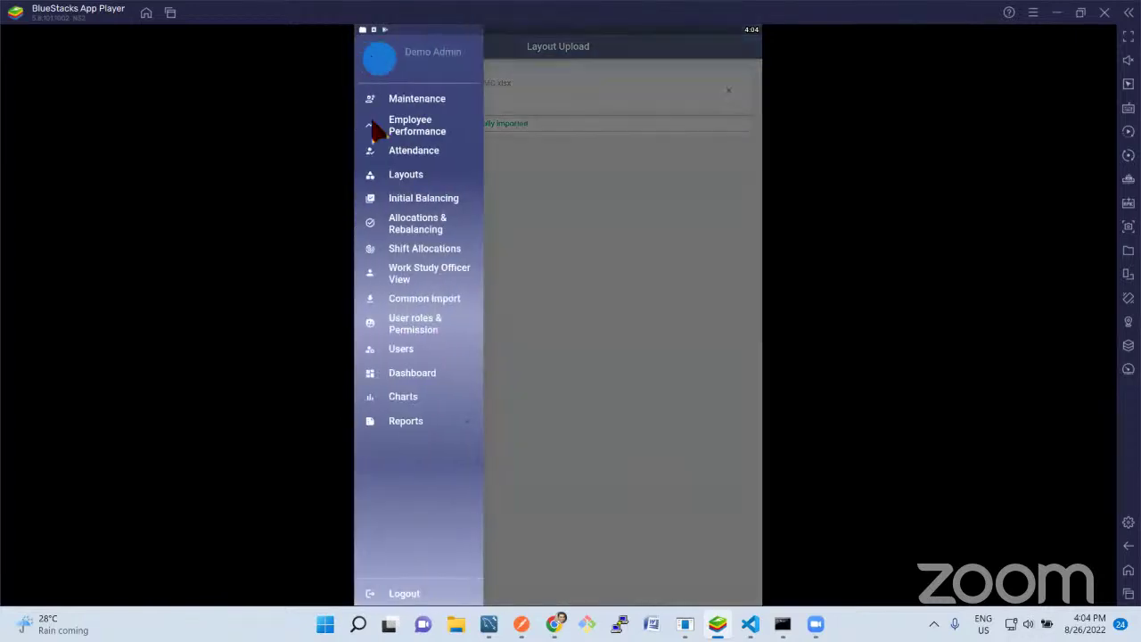
{"action": "left_click", "coordinate": [399, 178]}
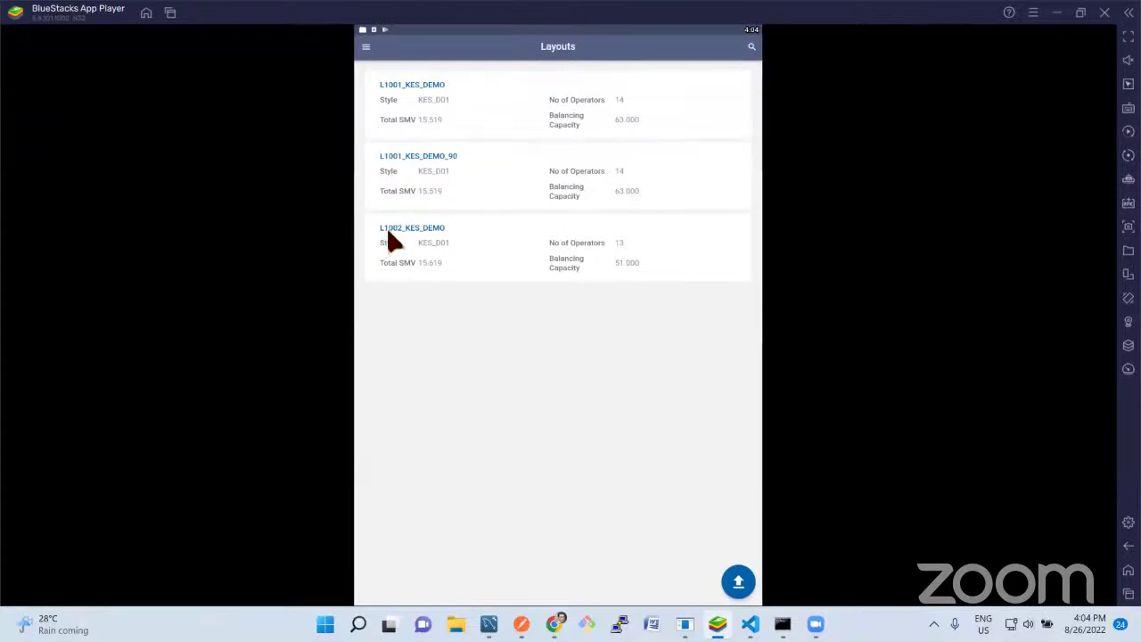
{"action": "left_click", "coordinate": [450, 255]}
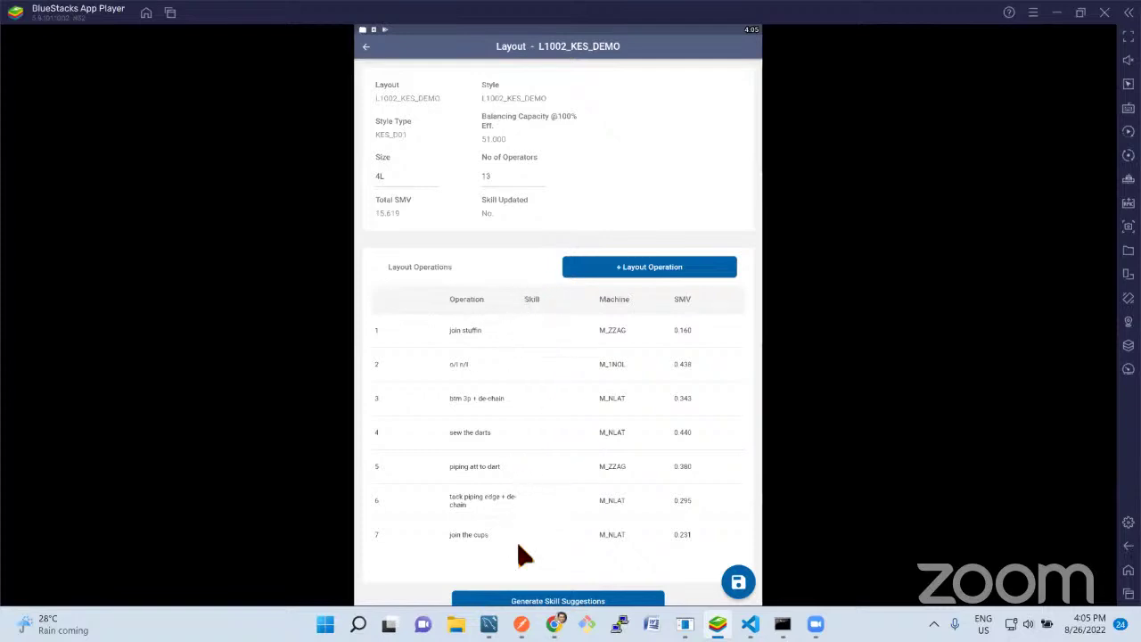
{"action": "left_click", "coordinate": [504, 602]}
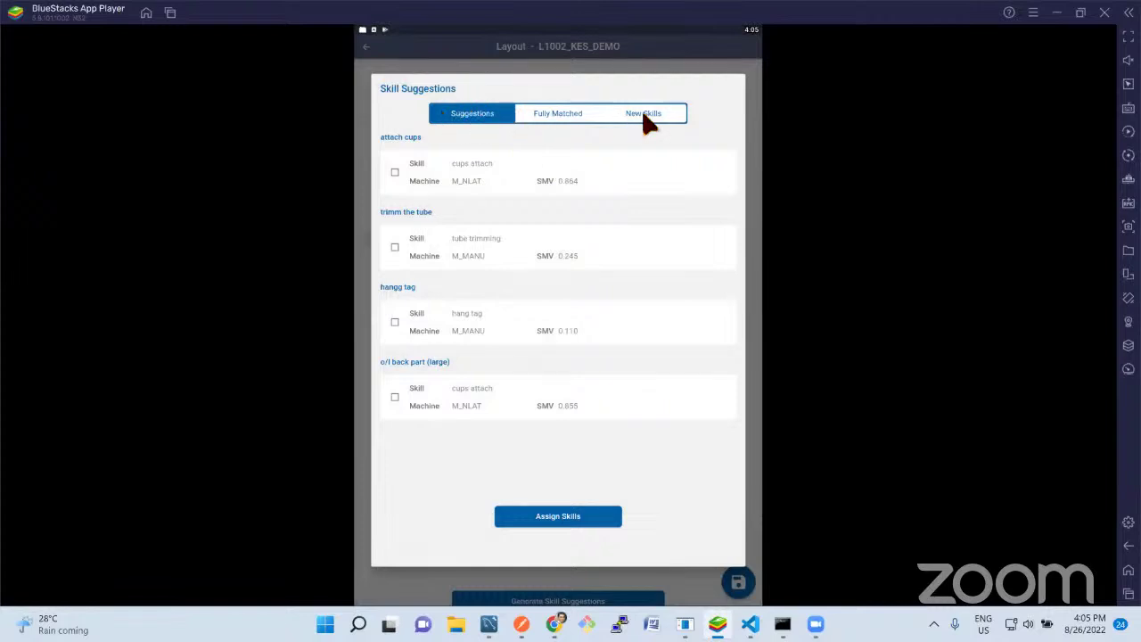
Examine the fully matched skills and the new skills proposed for the layout's operations
{"action": "left_click", "coordinate": [566, 121]}
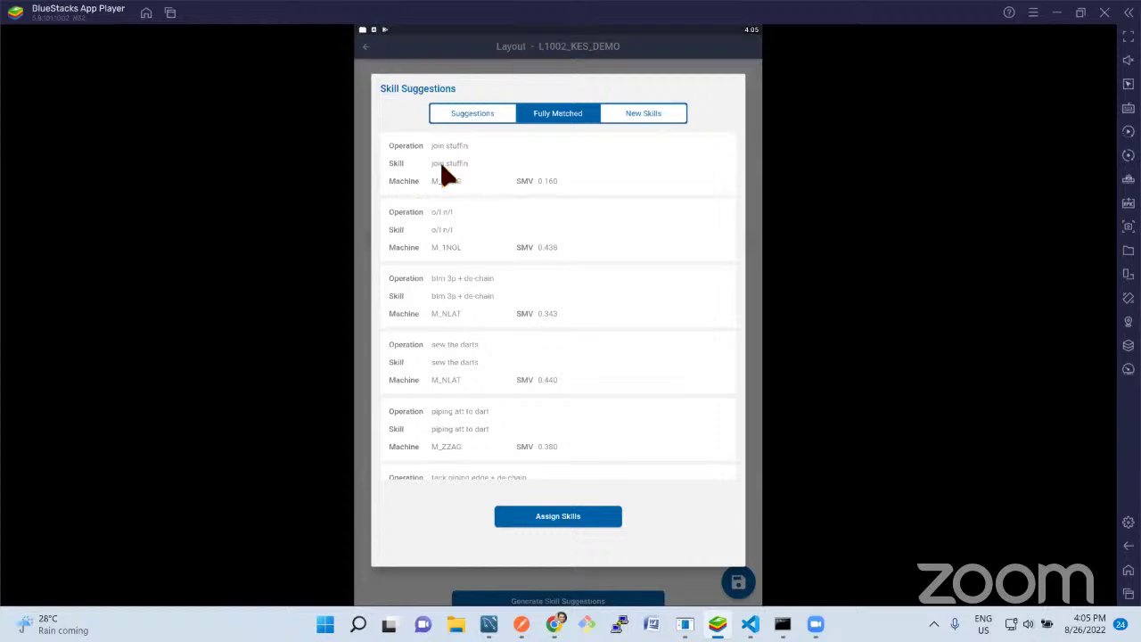
{"action": "scroll", "coordinate": [539, 205], "scroll_direction": "down", "scroll_amount": 5}
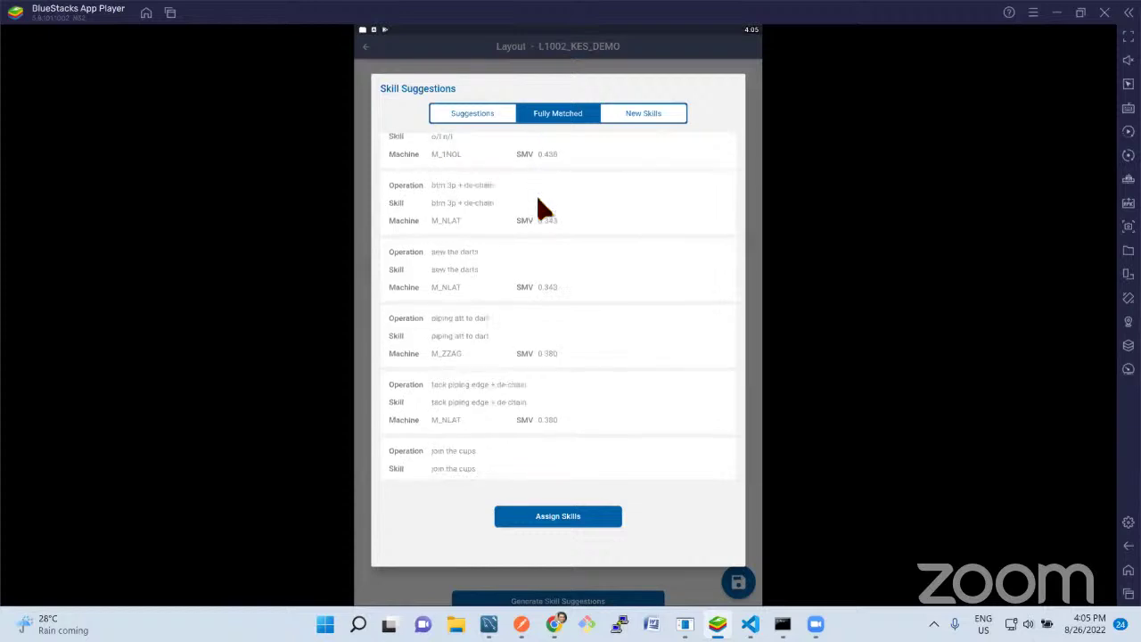
{"action": "scroll", "coordinate": [542, 258], "scroll_direction": "up", "scroll_amount": 3}
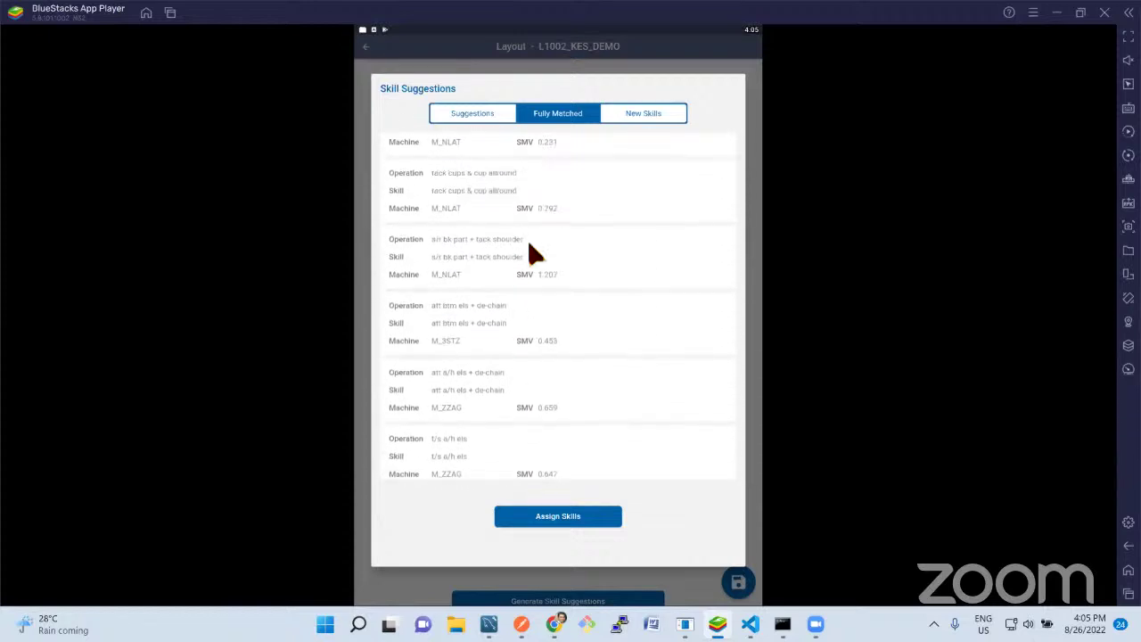
{"action": "scroll", "coordinate": [533, 245], "scroll_direction": "up", "scroll_amount": 3}
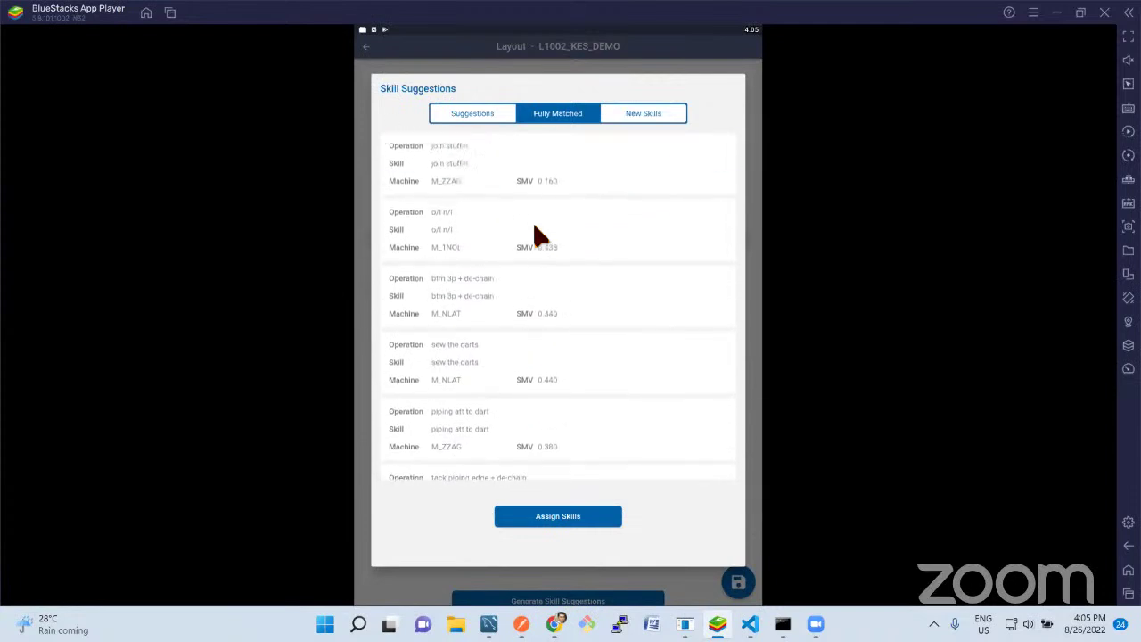
{"action": "left_click", "coordinate": [642, 121]}
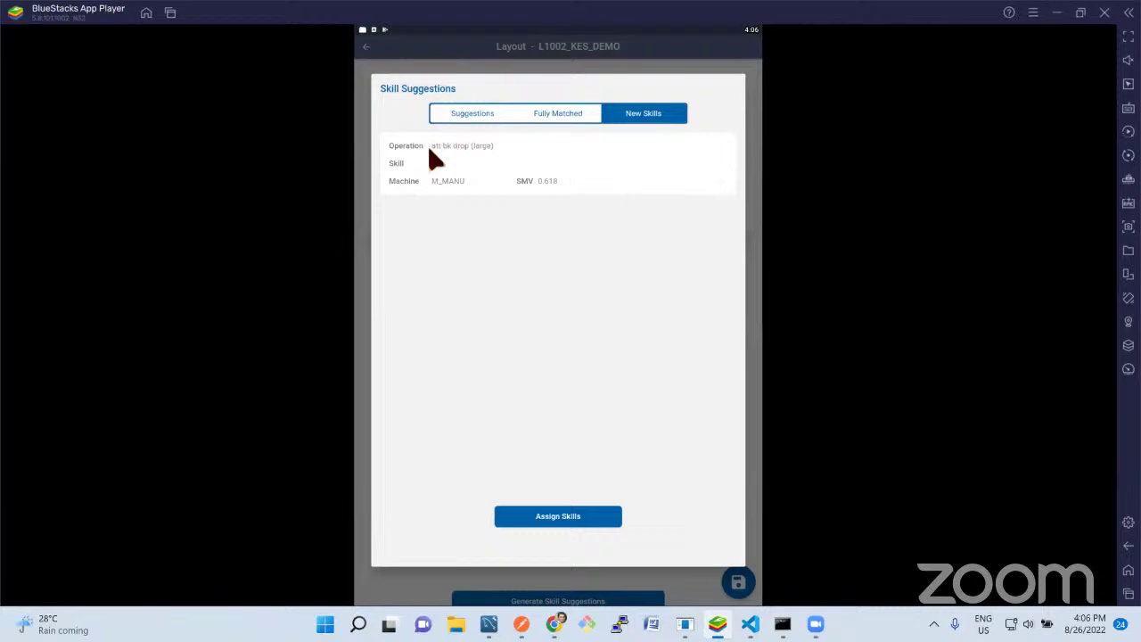
Accept the suggested skills for attach cups, trimm the tube and hangg tag, and assign the skills to the layout
{"action": "left_click", "coordinate": [465, 119]}
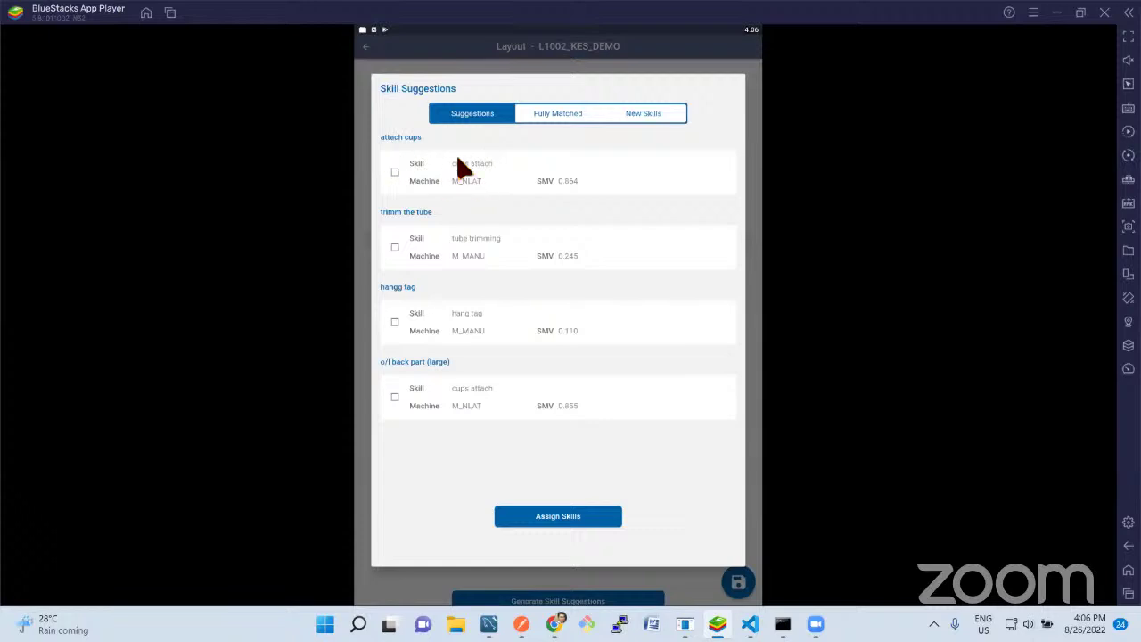
{"action": "left_click", "coordinate": [395, 173]}
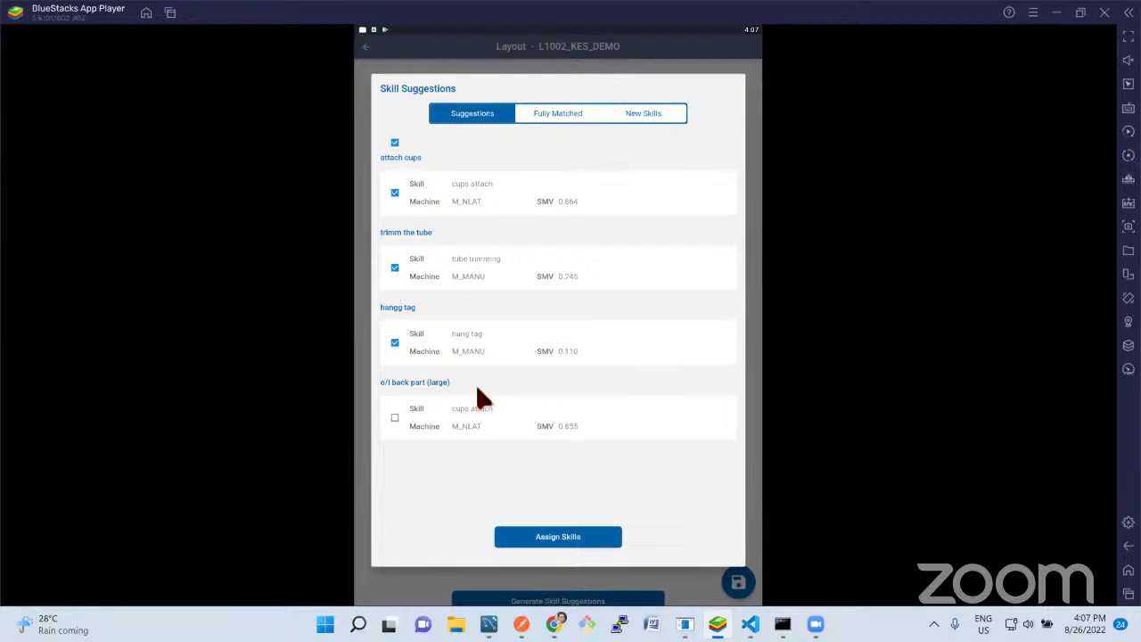
{"action": "left_click", "coordinate": [570, 539]}
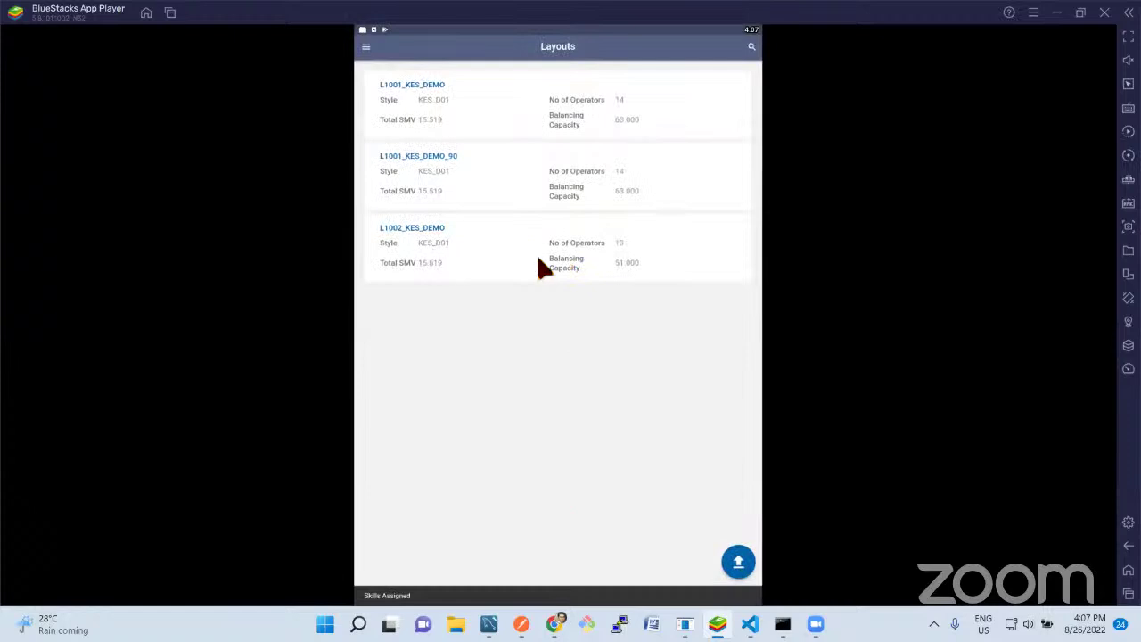
Reopen the L1002_KES_DEMO layout, check the skill assigned to each operation, and return to the Layouts list
{"action": "left_click", "coordinate": [542, 267]}
{"action": "scroll", "coordinate": [548, 377], "scroll_direction": "down", "scroll_amount": 5}
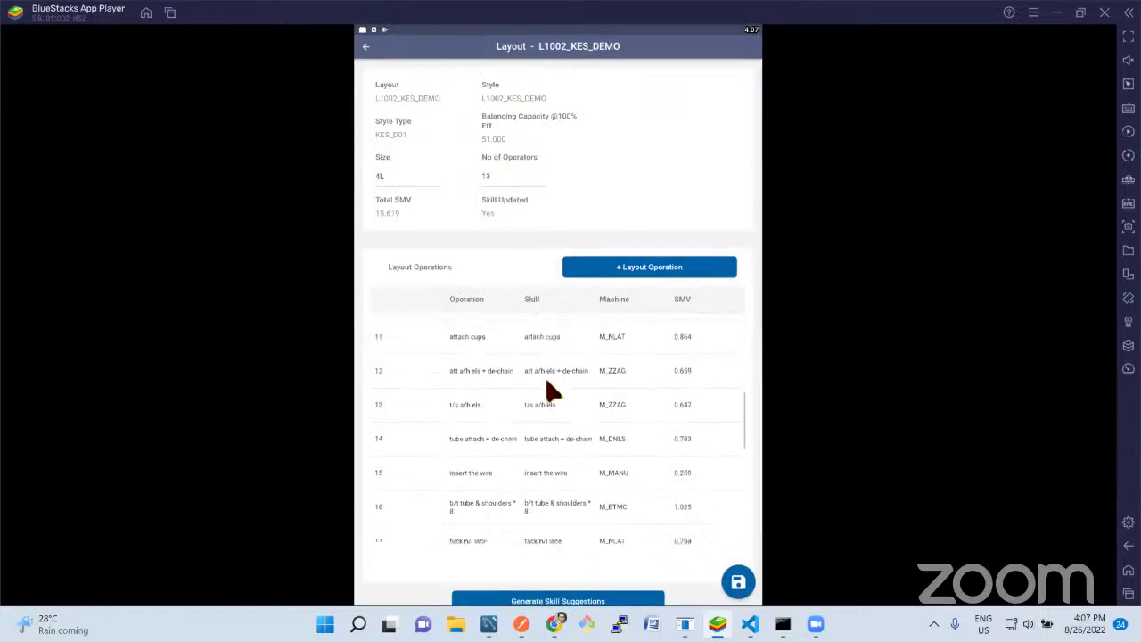
{"action": "scroll", "coordinate": [549, 397], "scroll_direction": "down", "scroll_amount": 10}
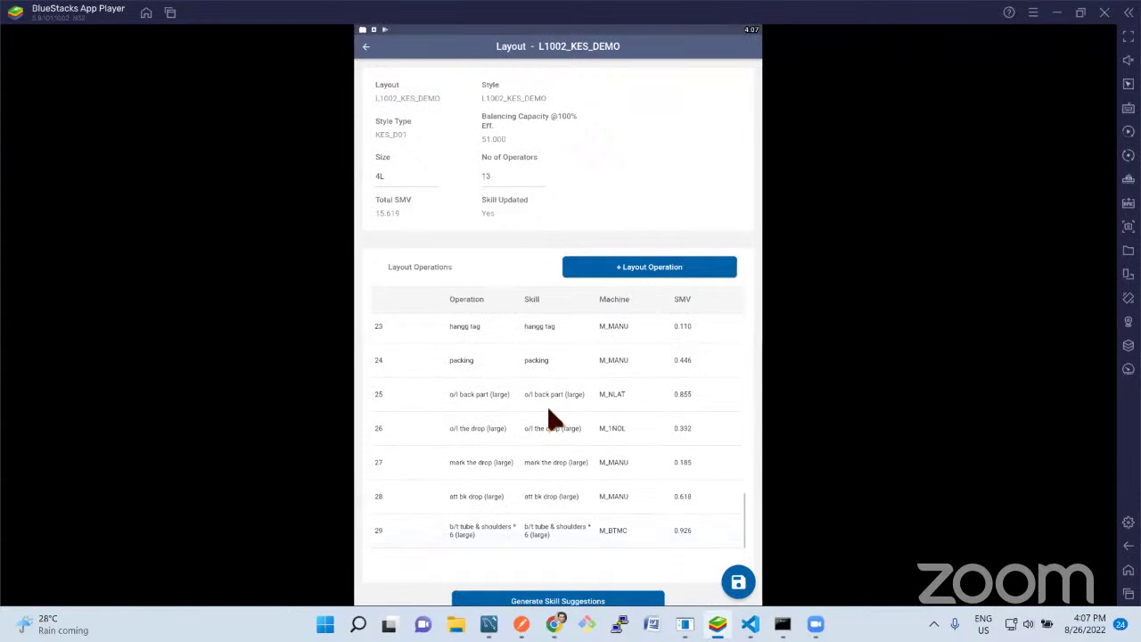
{"action": "scroll", "coordinate": [548, 419], "scroll_direction": "up", "scroll_amount": 1}
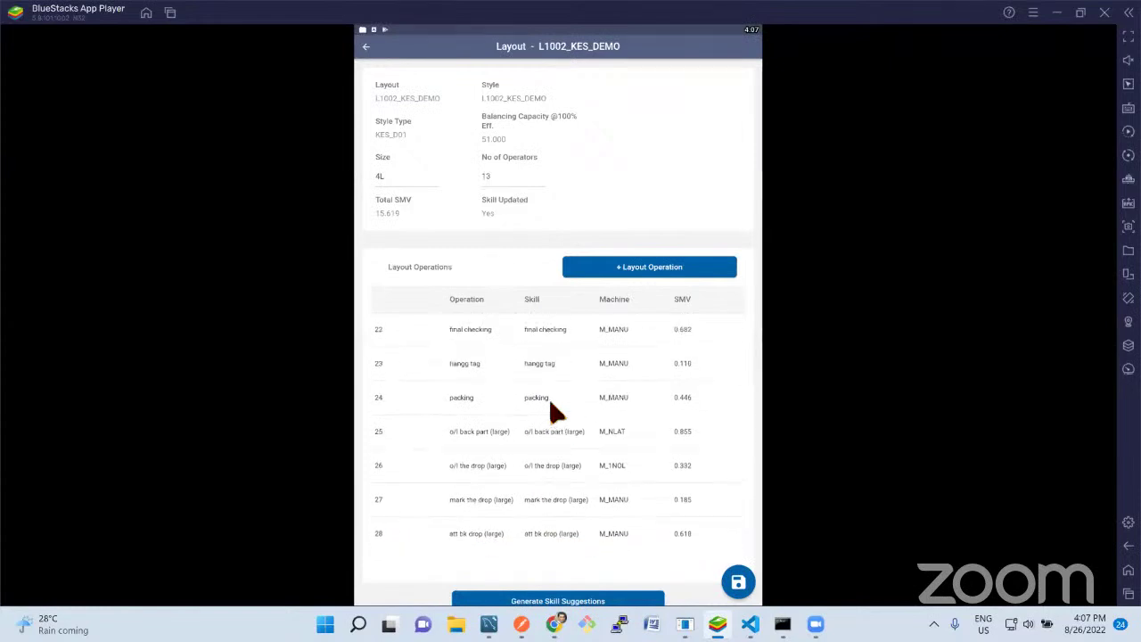
{"action": "scroll", "coordinate": [552, 410], "scroll_direction": "up", "scroll_amount": 8}
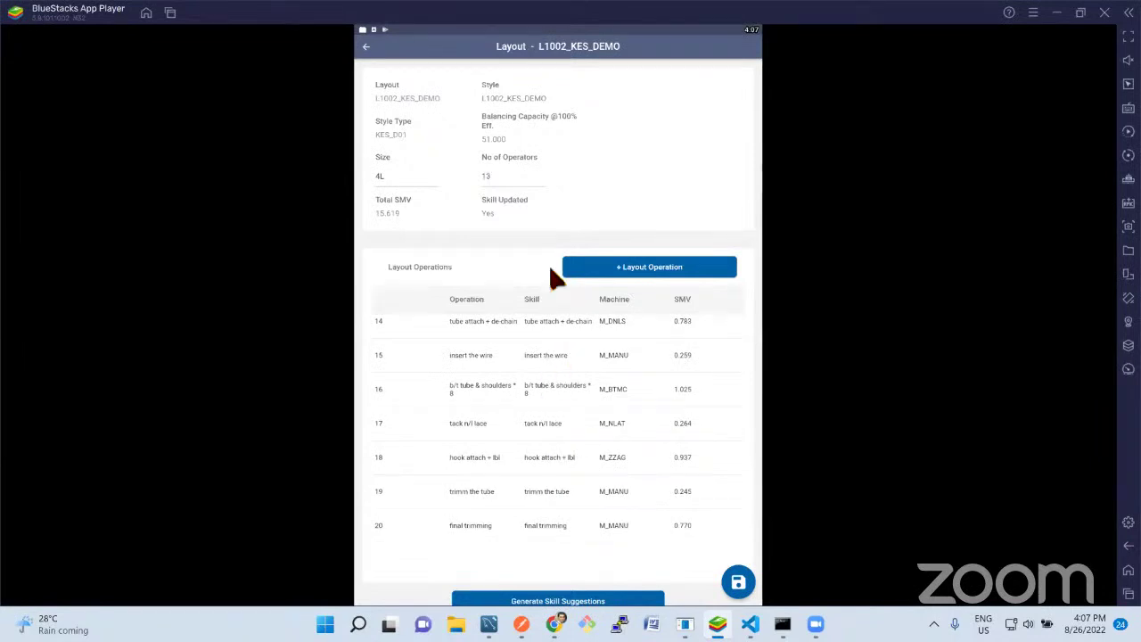
{"action": "left_click", "coordinate": [366, 47]}
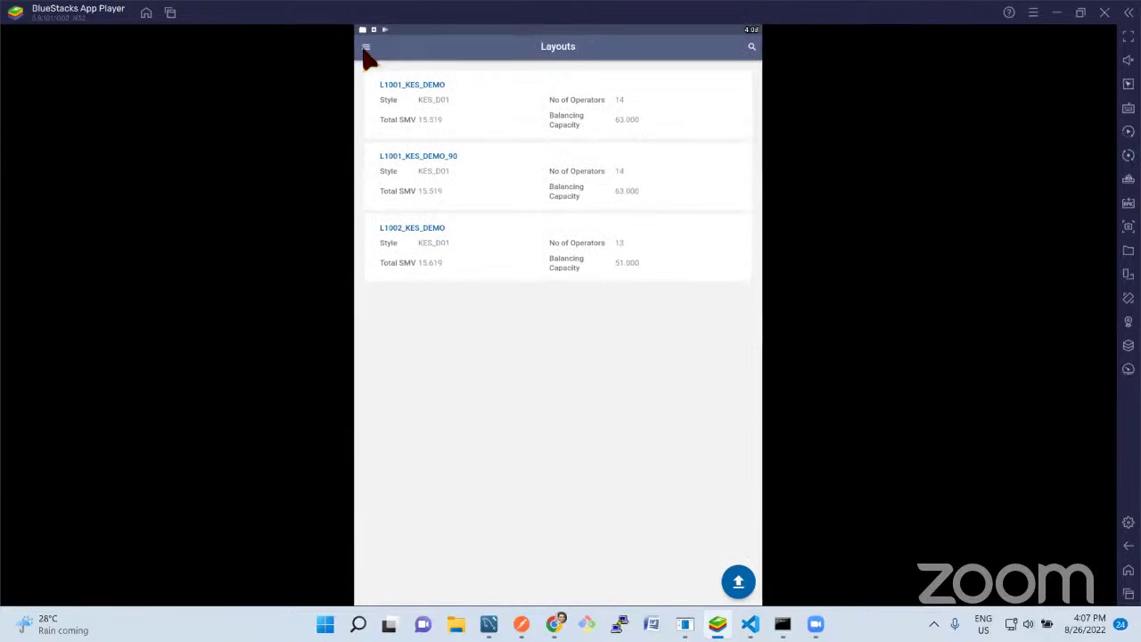
Create a new initial balancing for layout L1002_KES_DEMO on lines L007 and L010 and run the balance
{"action": "left_click", "coordinate": [366, 48]}
{"action": "left_click", "coordinate": [403, 203]}
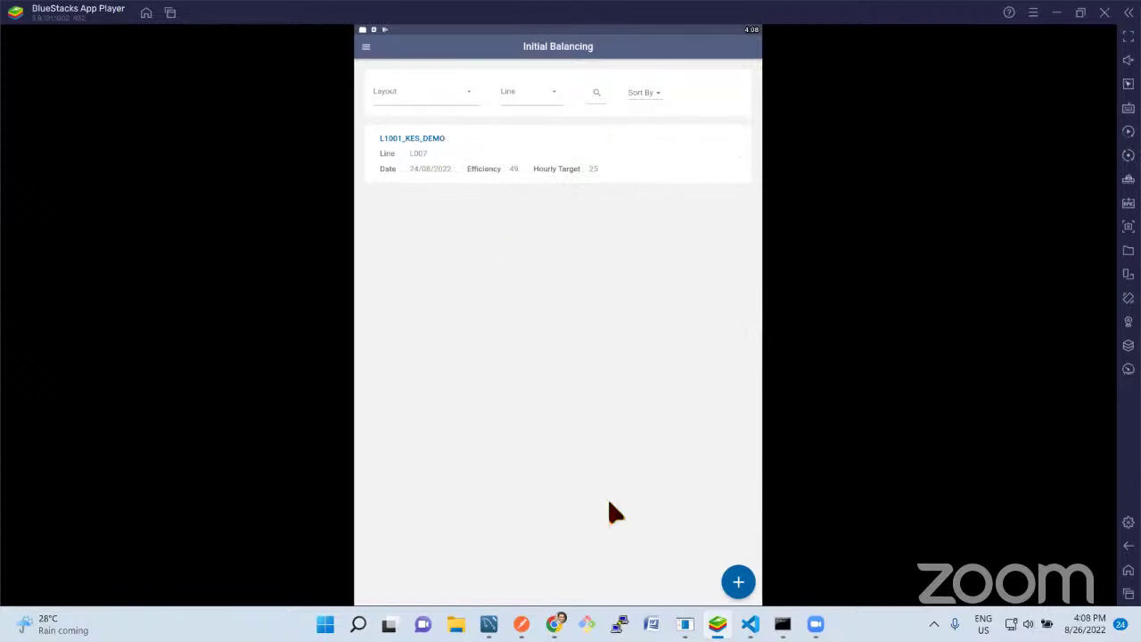
{"action": "left_click", "coordinate": [738, 582]}
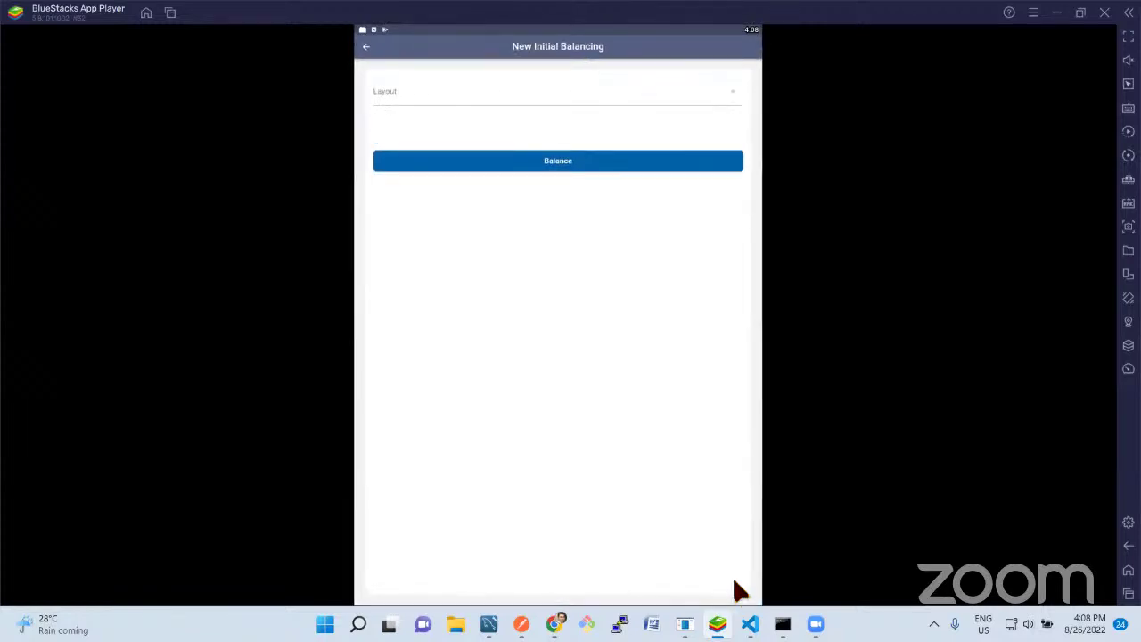
{"action": "left_click", "coordinate": [727, 100]}
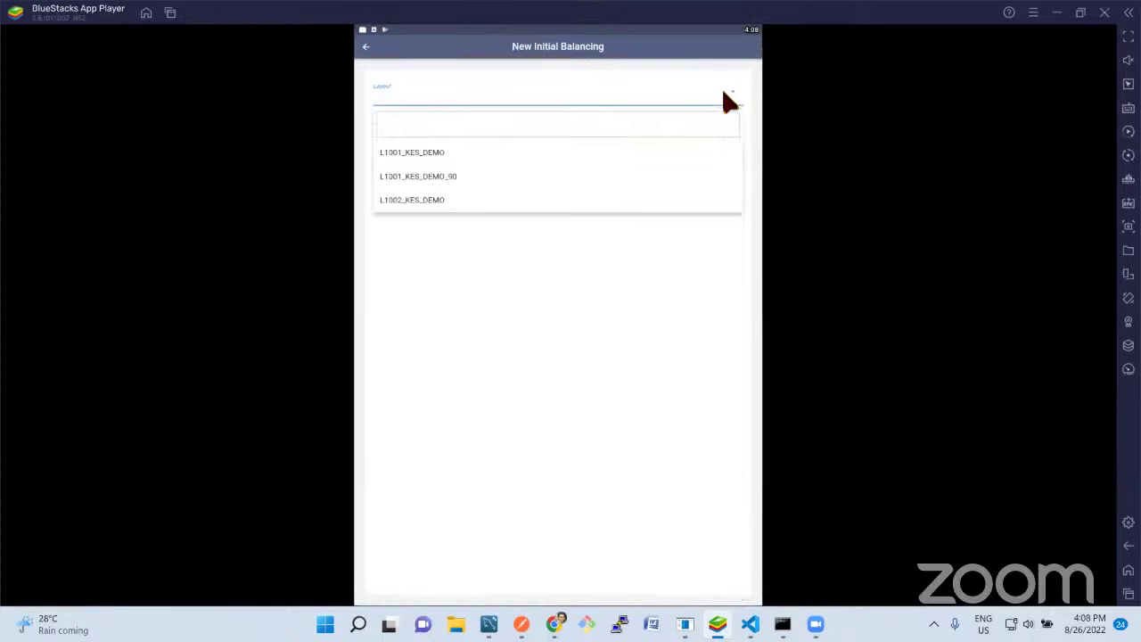
{"action": "left_click", "coordinate": [425, 203]}
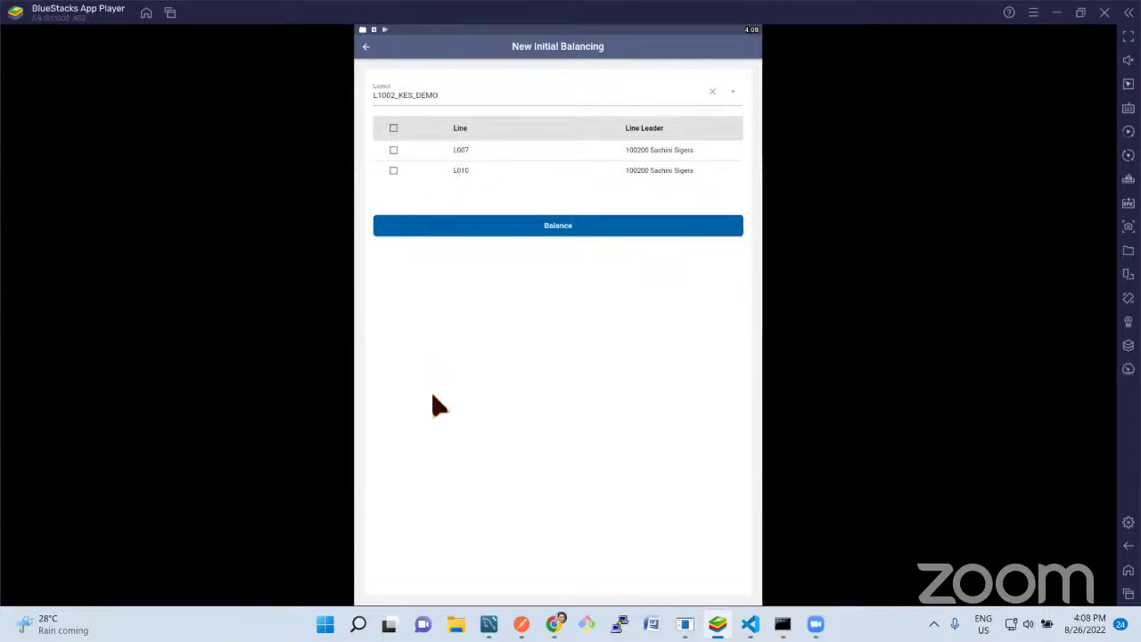
{"action": "left_click", "coordinate": [391, 163]}
{"action": "left_click", "coordinate": [392, 173]}
{"action": "left_click", "coordinate": [562, 230]}
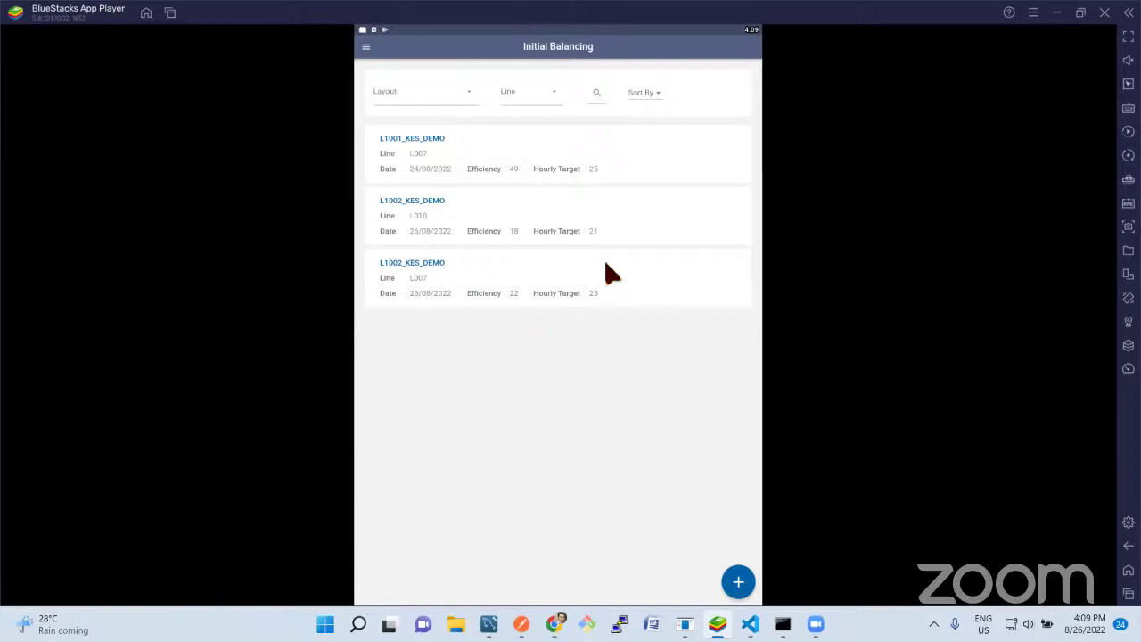
Open the L1002_KES_DEMO initial balancing for line L010, examine each operator's operations, pieces and spare minutes, and return to the list
{"action": "left_click", "coordinate": [524, 233]}
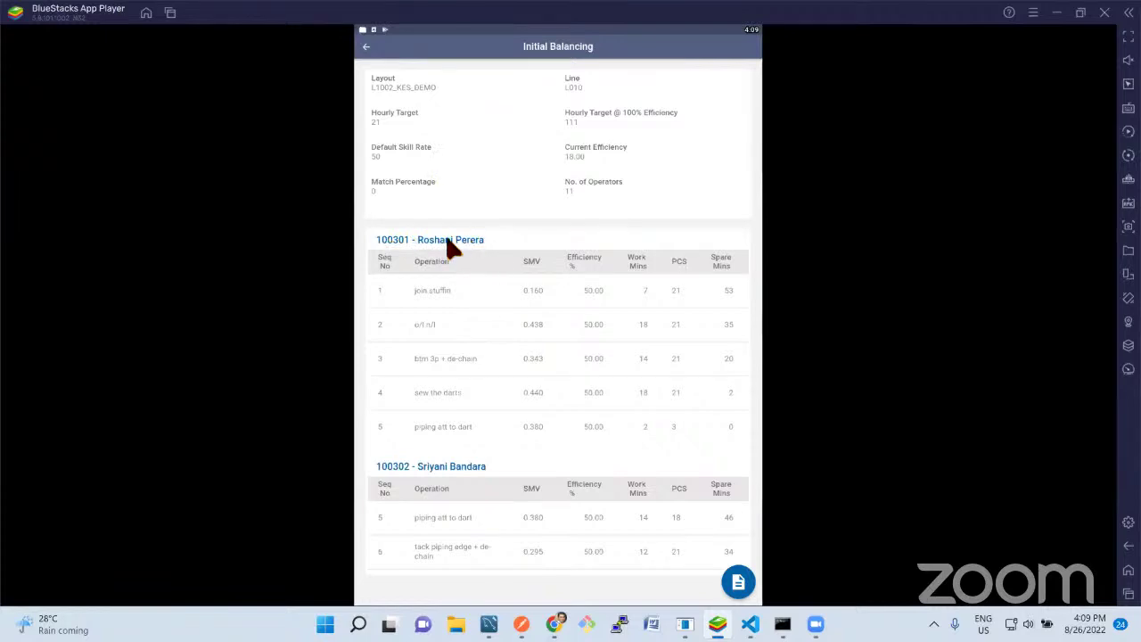
{"action": "scroll", "coordinate": [455, 378], "scroll_direction": "down", "scroll_amount": 15}
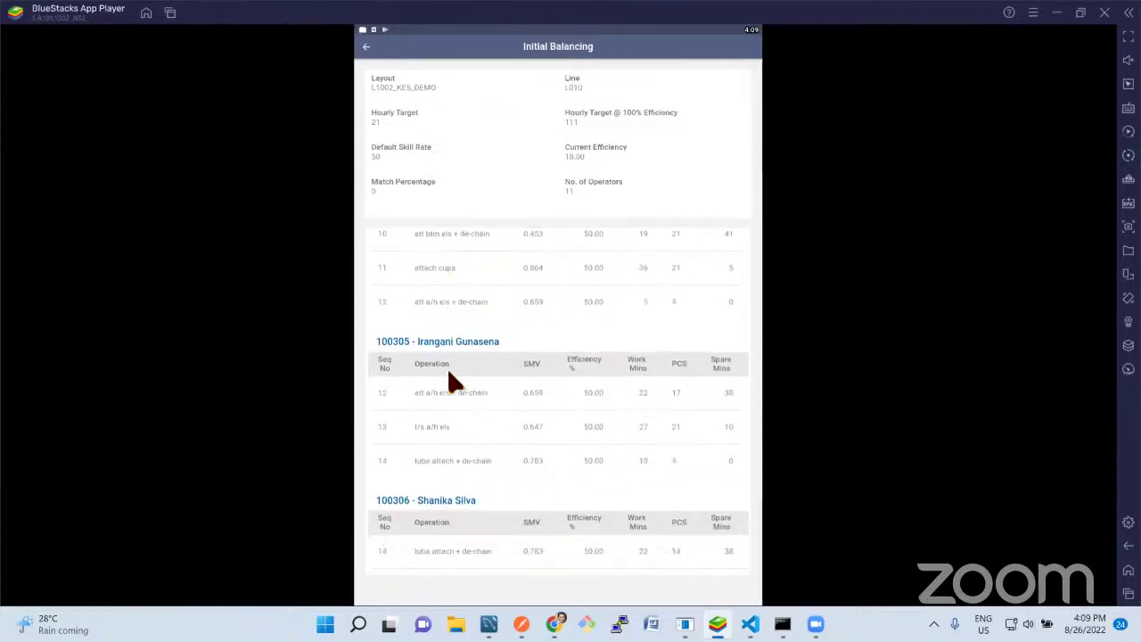
{"action": "scroll", "coordinate": [450, 383], "scroll_direction": "up", "scroll_amount": 12}
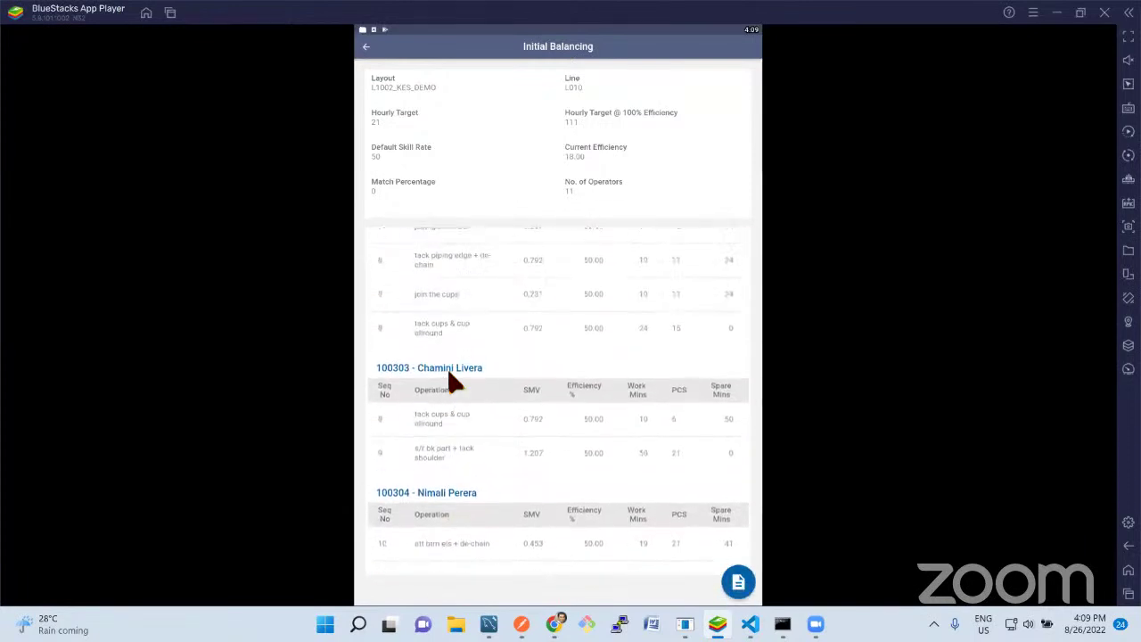
{"action": "scroll", "coordinate": [491, 318], "scroll_direction": "up", "scroll_amount": 3}
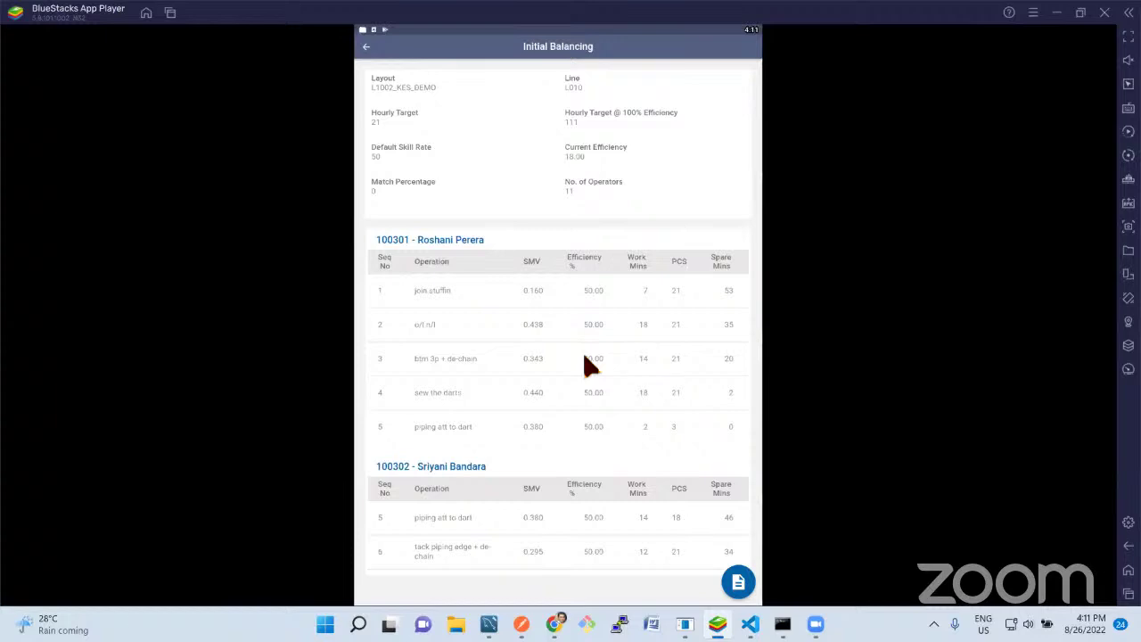
{"action": "scroll", "coordinate": [583, 364], "scroll_direction": "down", "scroll_amount": 5}
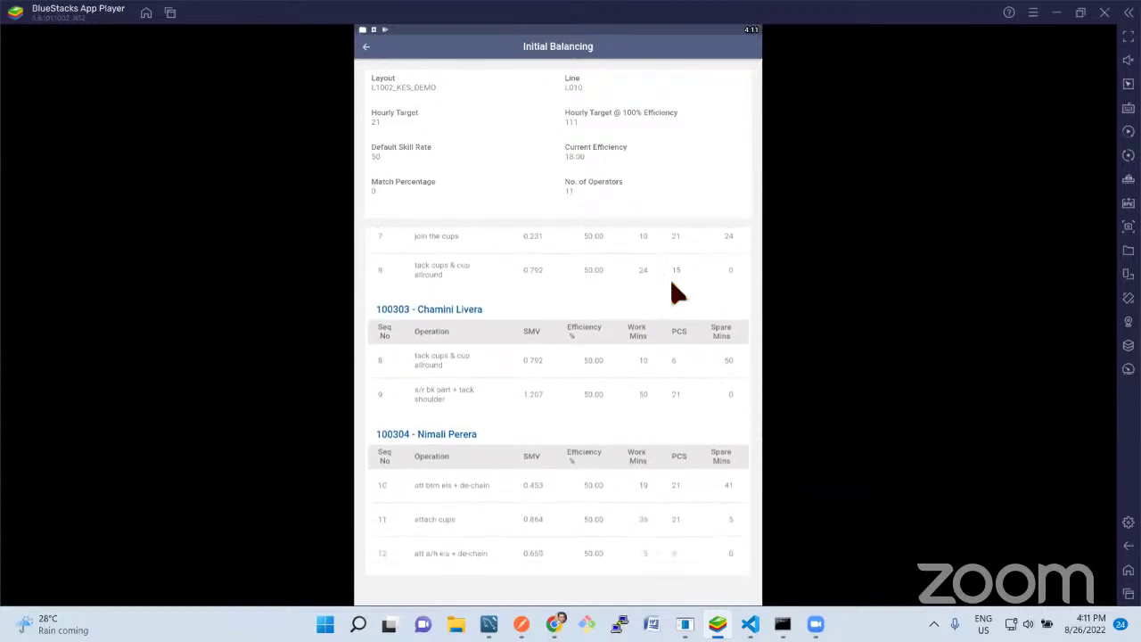
{"action": "scroll", "coordinate": [677, 292], "scroll_direction": "down", "scroll_amount": 8}
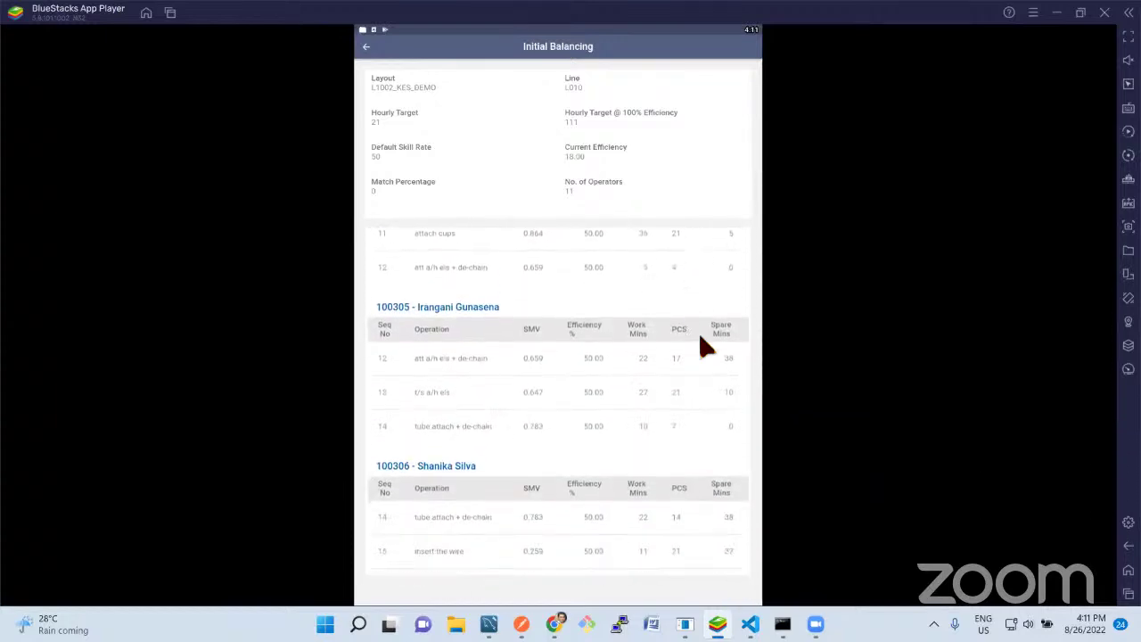
{"action": "scroll", "coordinate": [704, 348], "scroll_direction": "down", "scroll_amount": 3}
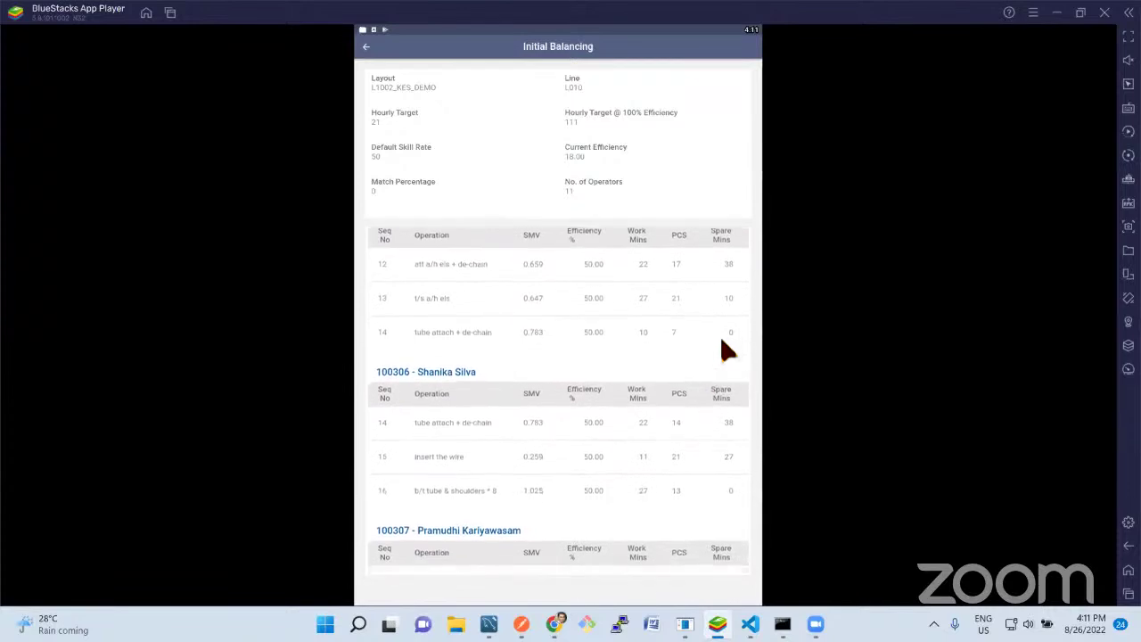
{"action": "scroll", "coordinate": [718, 464], "scroll_direction": "down", "scroll_amount": 10}
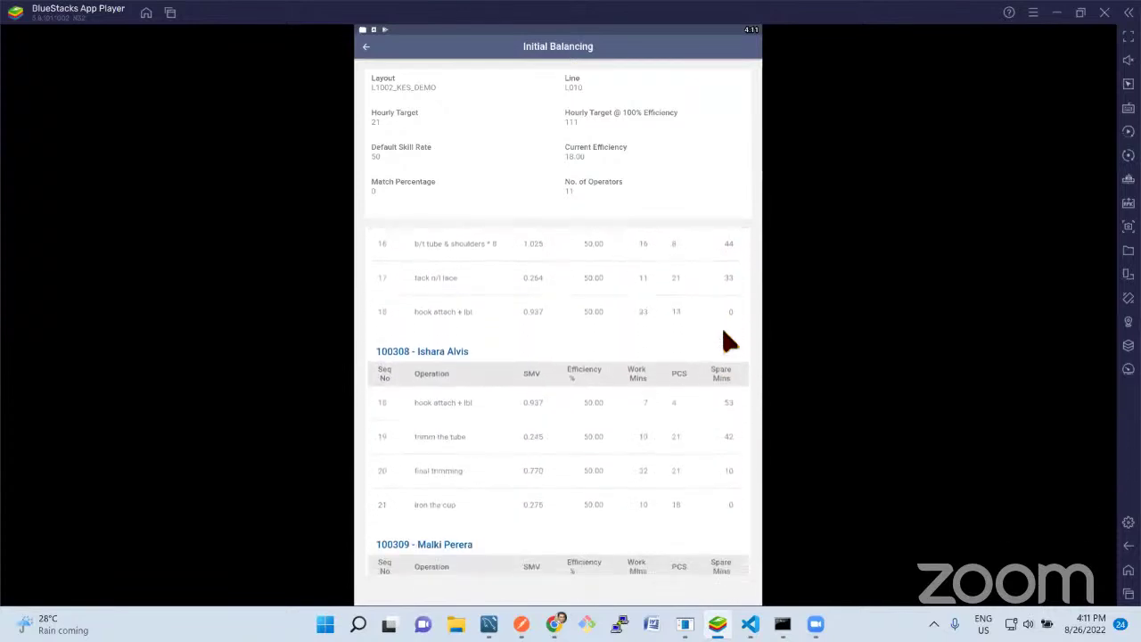
{"action": "scroll", "coordinate": [716, 412], "scroll_direction": "down", "scroll_amount": 6}
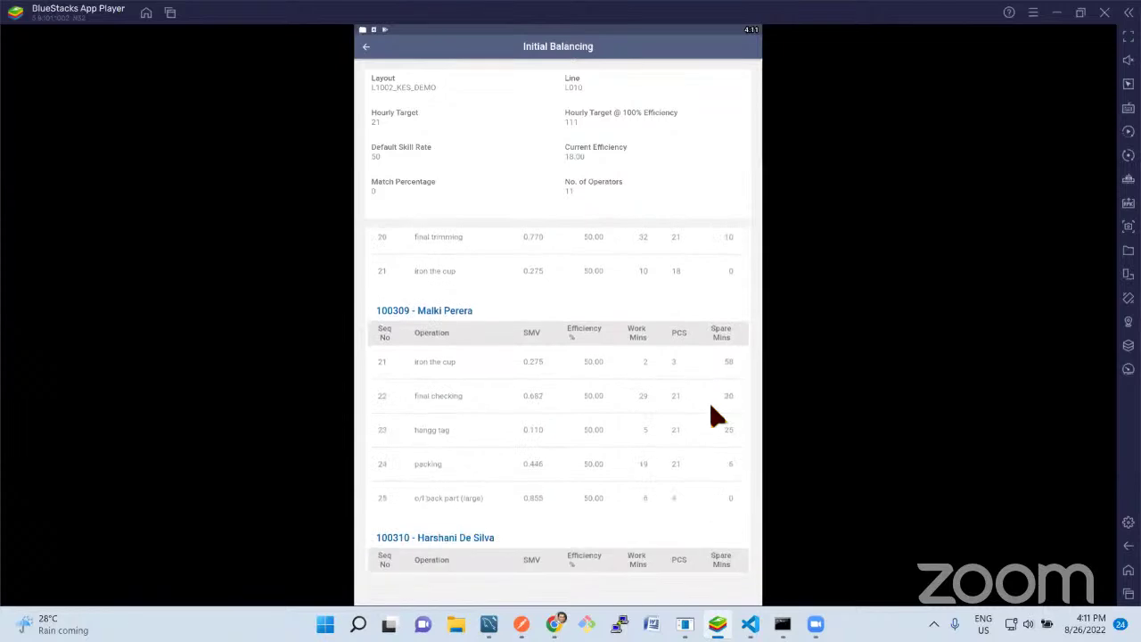
{"action": "scroll", "coordinate": [710, 410], "scroll_direction": "down", "scroll_amount": 8}
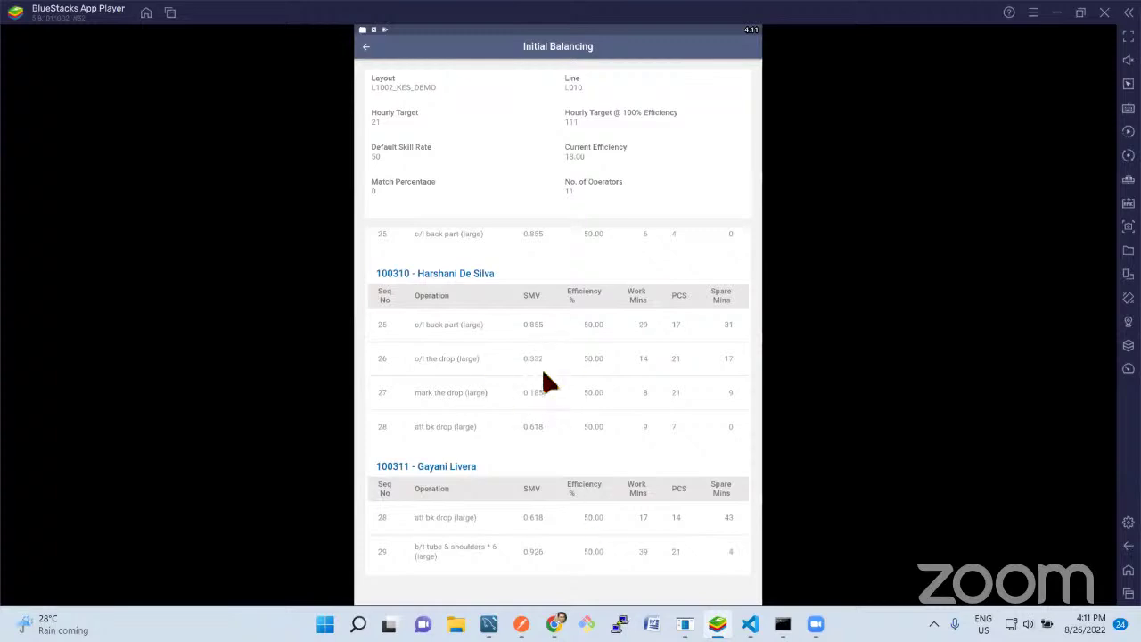
{"action": "scroll", "coordinate": [550, 392], "scroll_direction": "up", "scroll_amount": 10}
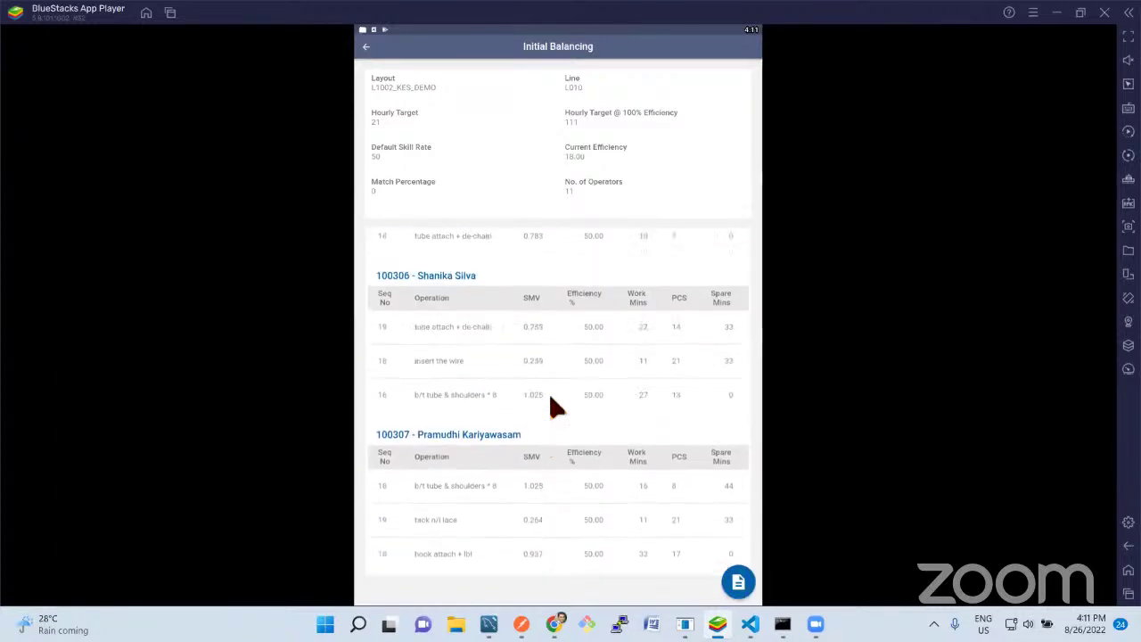
{"action": "scroll", "coordinate": [555, 406], "scroll_direction": "up", "scroll_amount": 8}
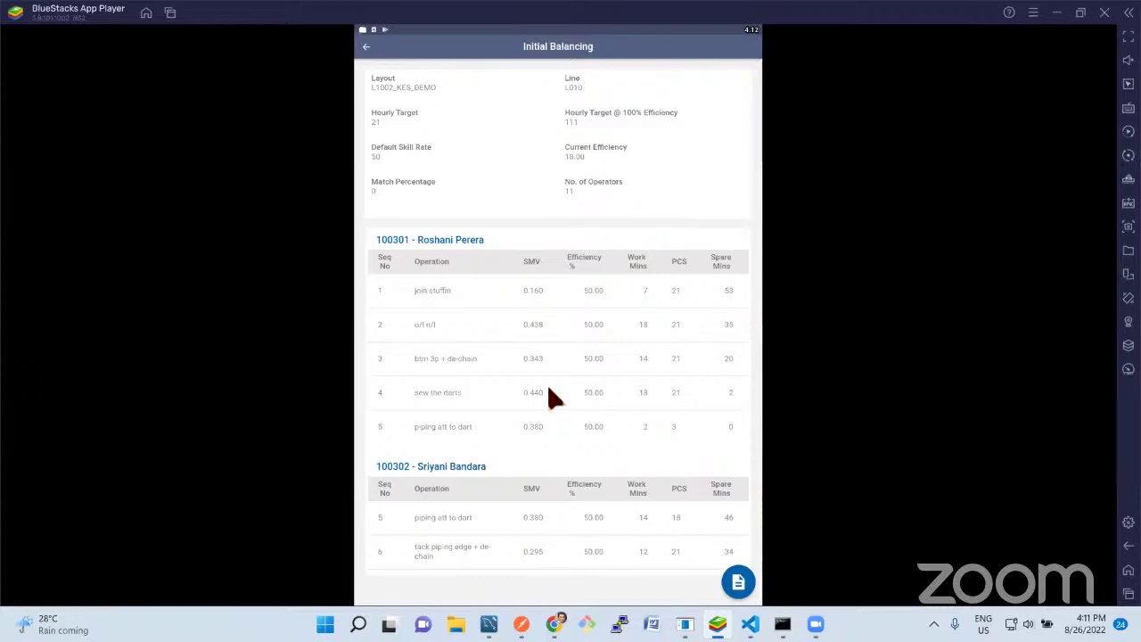
{"action": "left_click", "coordinate": [361, 66]}
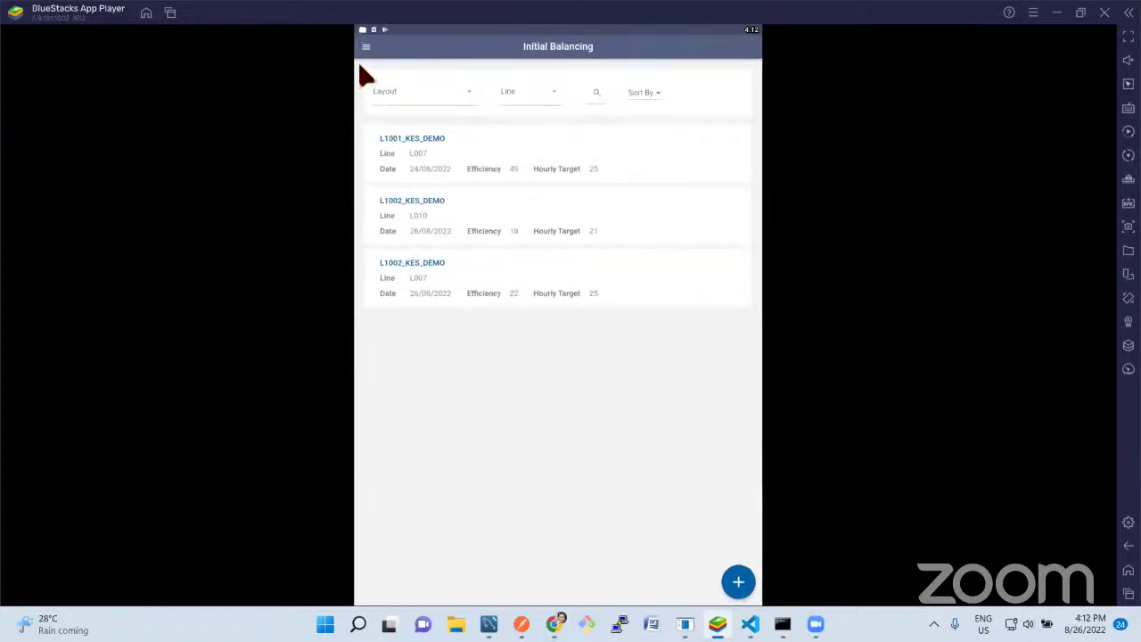
Create and save a new allocation that uses a copy of layout L1002_KES_DEMO on line L010
{"action": "left_click", "coordinate": [366, 48]}
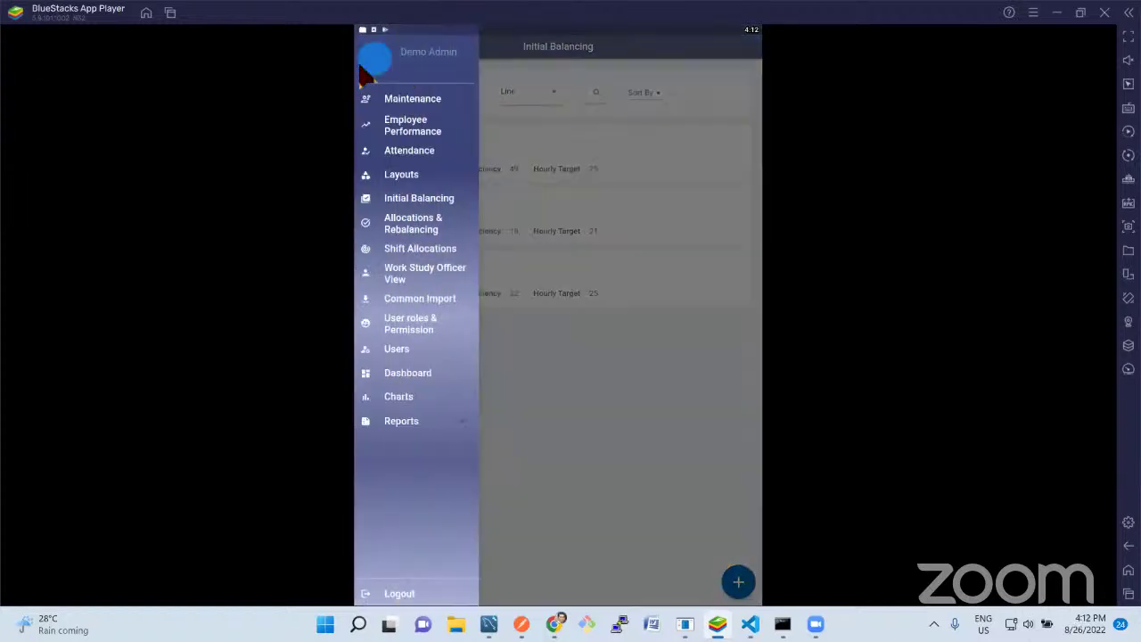
{"action": "left_click", "coordinate": [408, 230]}
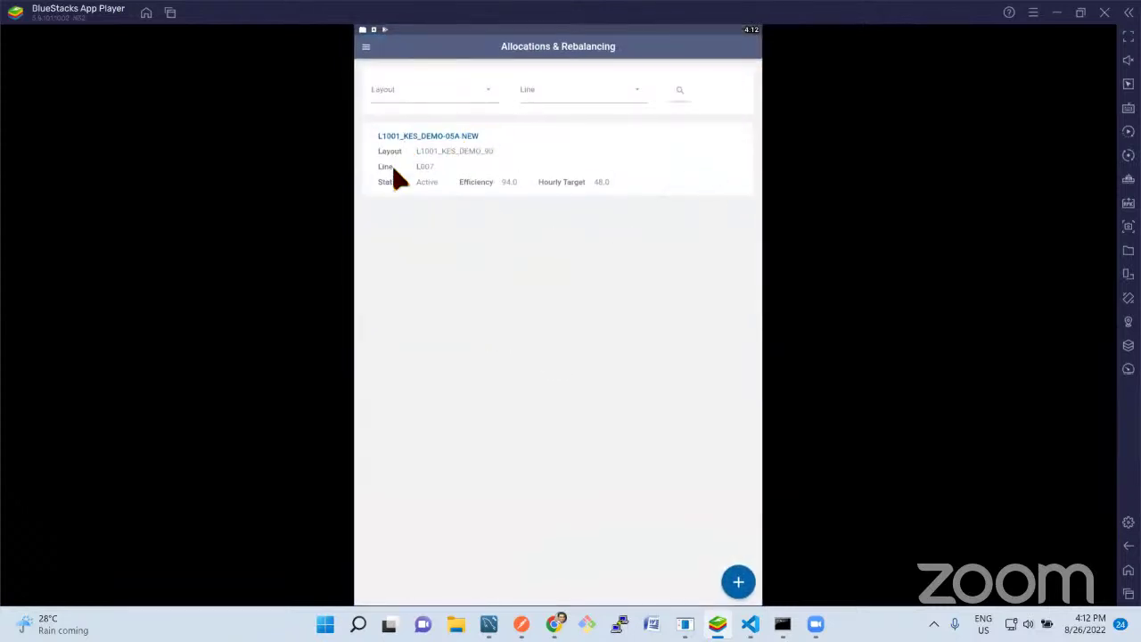
{"action": "left_click", "coordinate": [739, 582]}
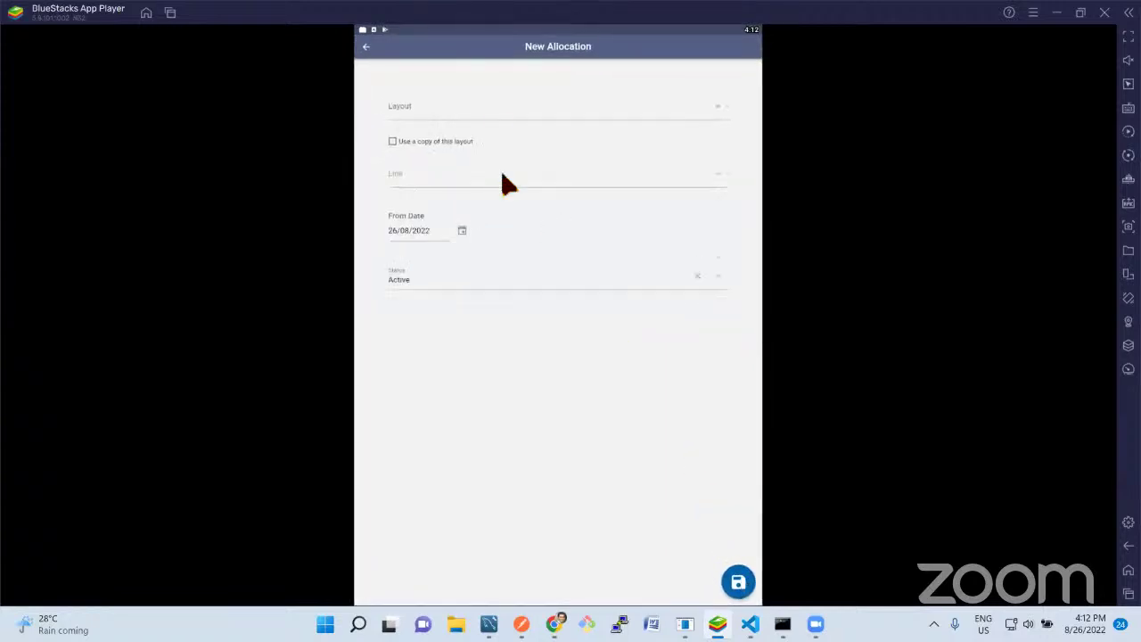
{"action": "left_click", "coordinate": [494, 112]}
{"action": "left_click", "coordinate": [450, 214]}
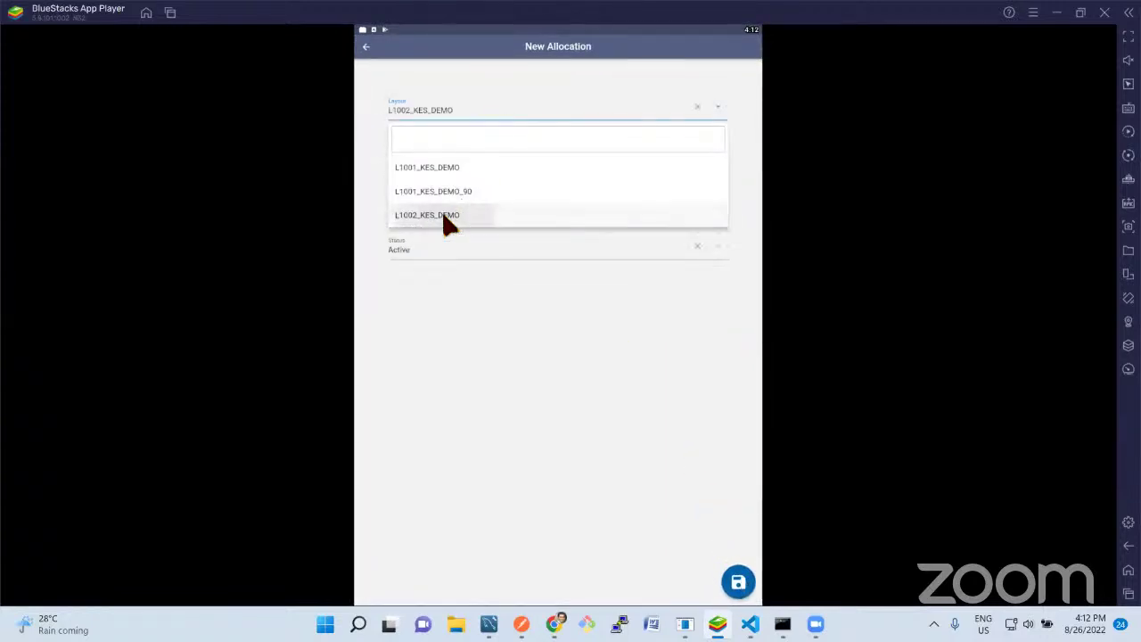
{"action": "left_click", "coordinate": [438, 181]}
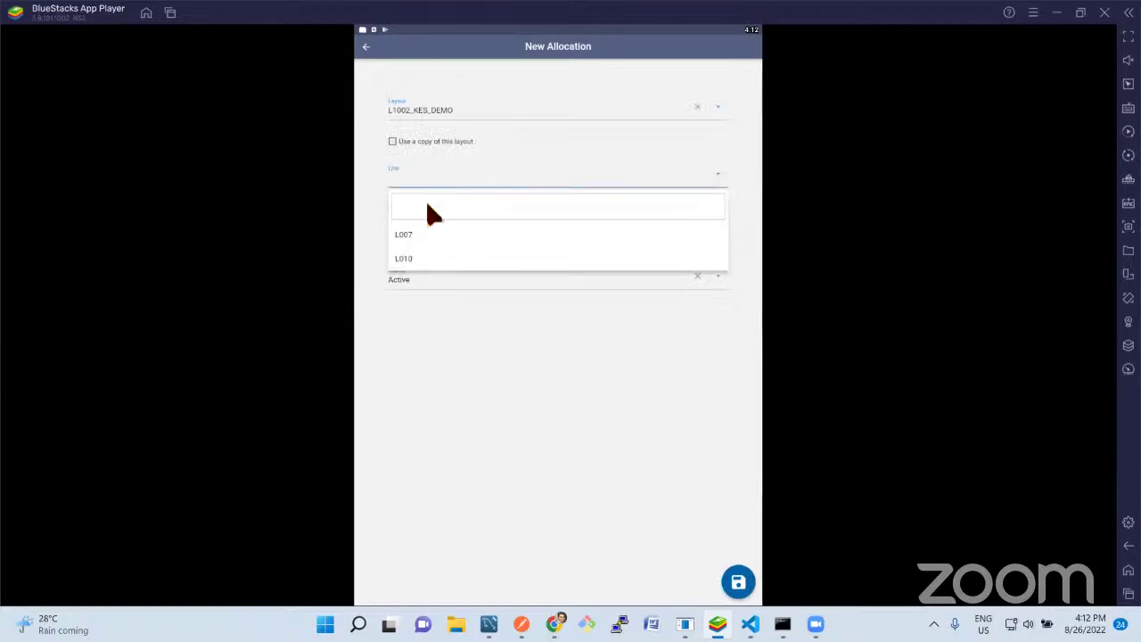
{"action": "left_click", "coordinate": [405, 257]}
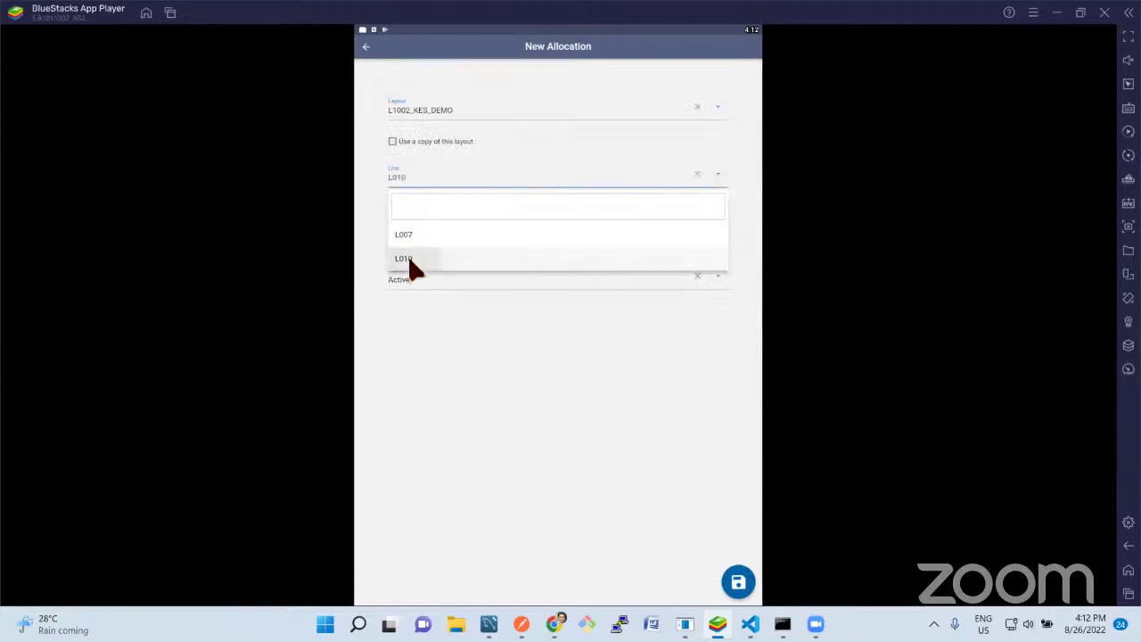
{"action": "left_click", "coordinate": [392, 143]}
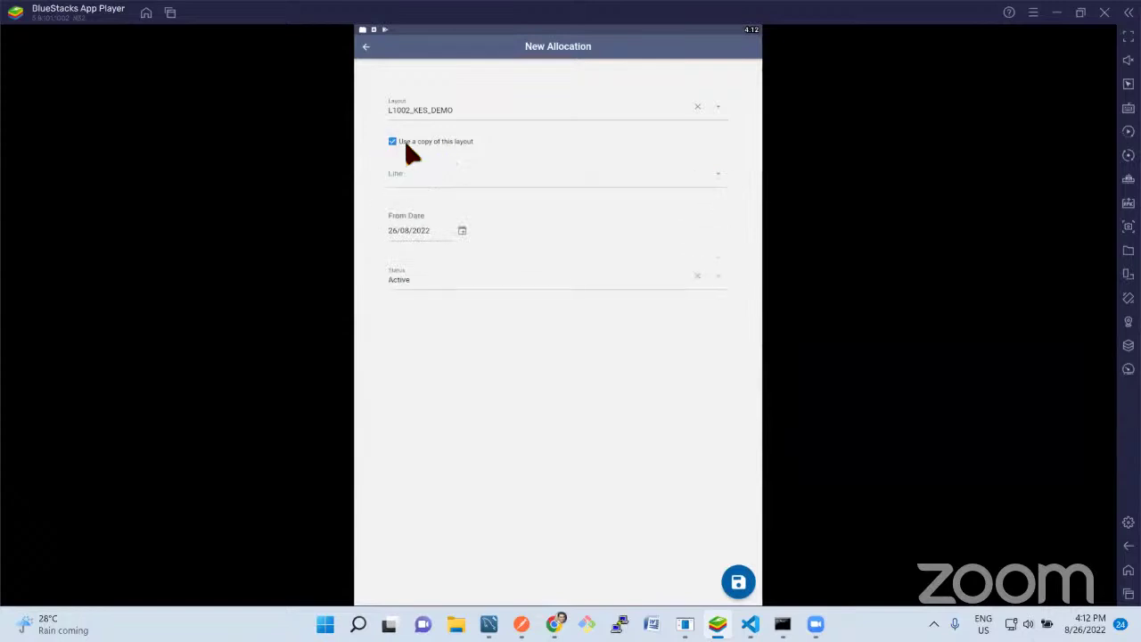
{"action": "left_click", "coordinate": [418, 182]}
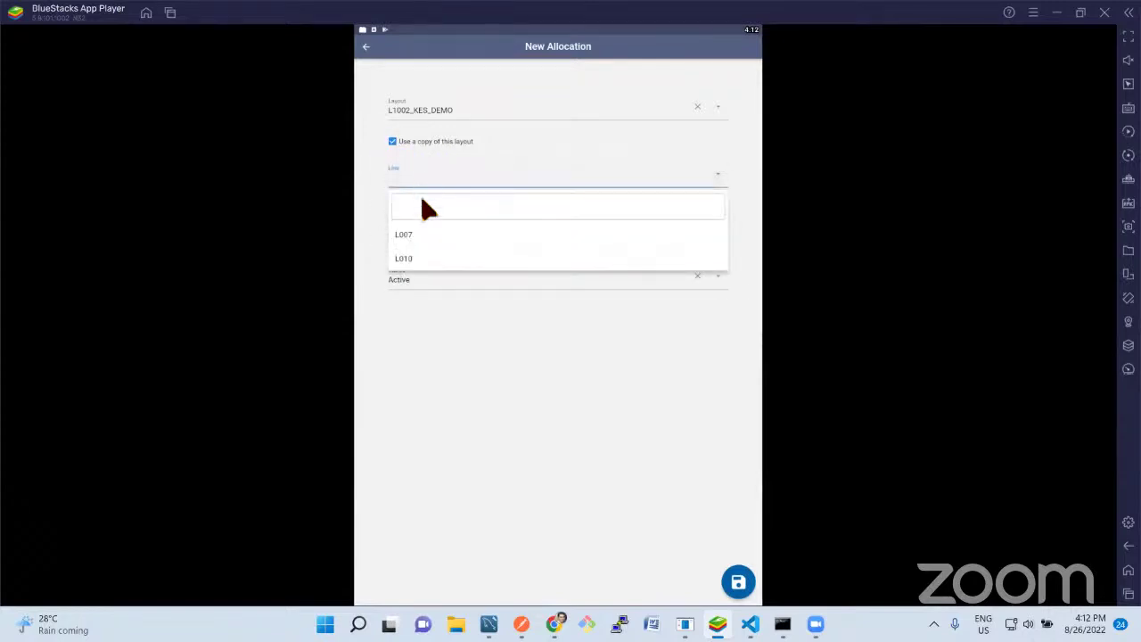
{"action": "left_click", "coordinate": [410, 257]}
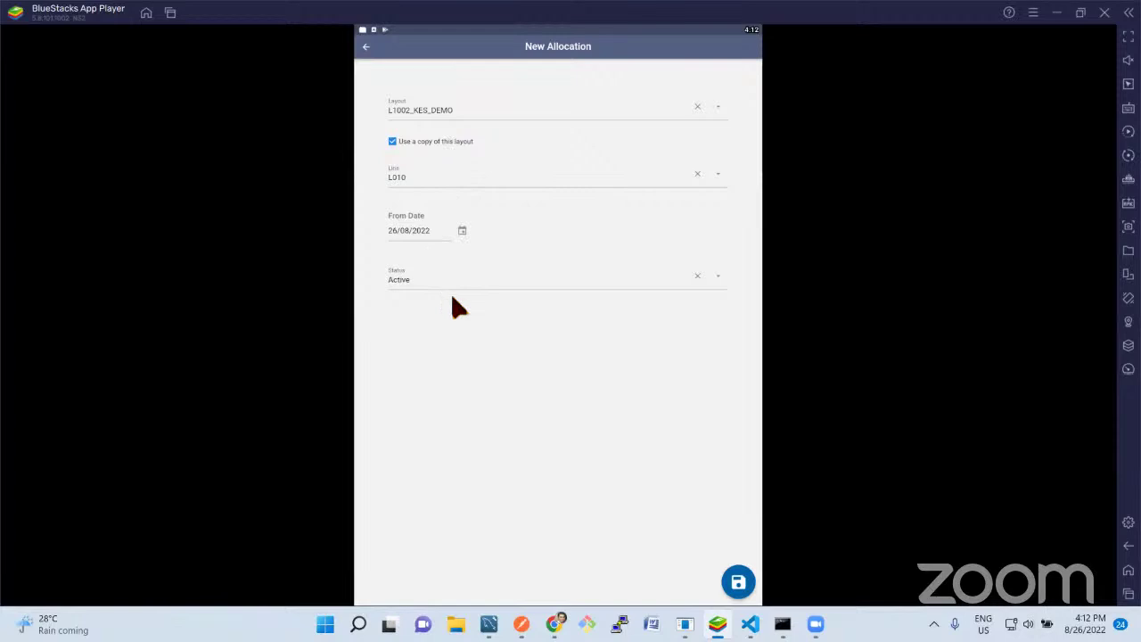
{"action": "left_click", "coordinate": [738, 582]}
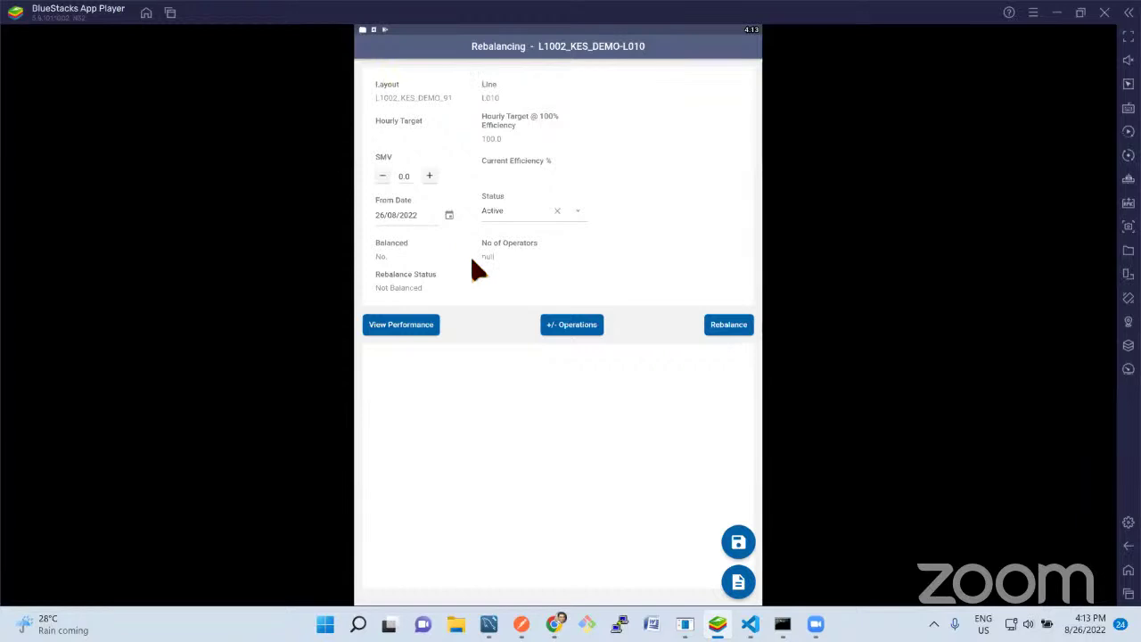
View the performance table of the new allocation and check the employees and highest skill rate for each operation
{"action": "left_click", "coordinate": [422, 328]}
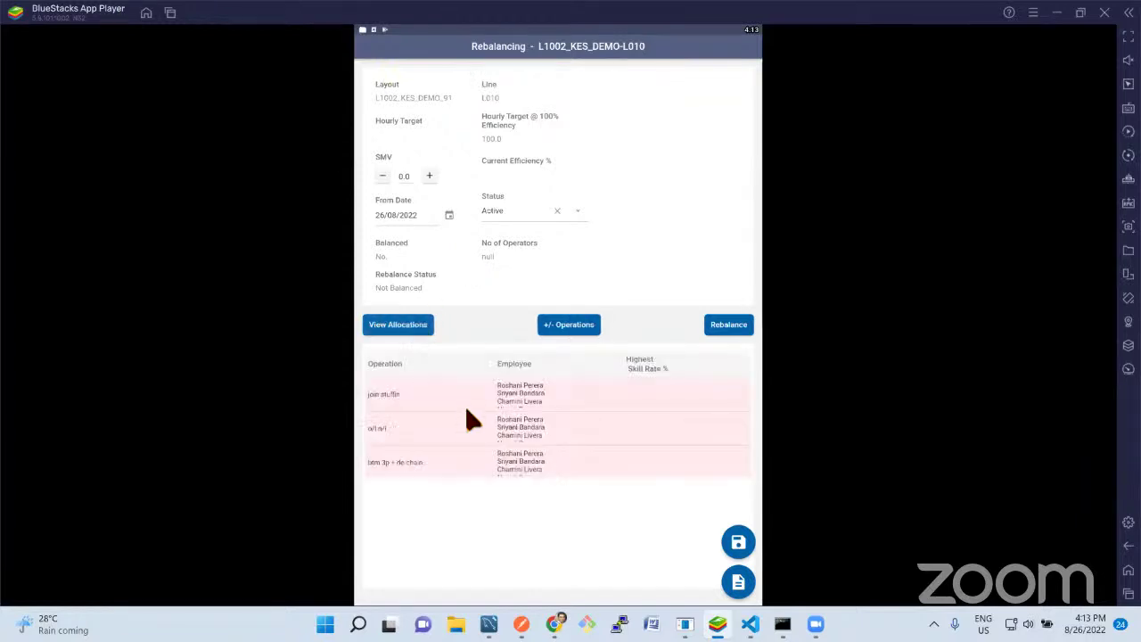
{"action": "scroll", "coordinate": [470, 427], "scroll_direction": "down", "scroll_amount": 5}
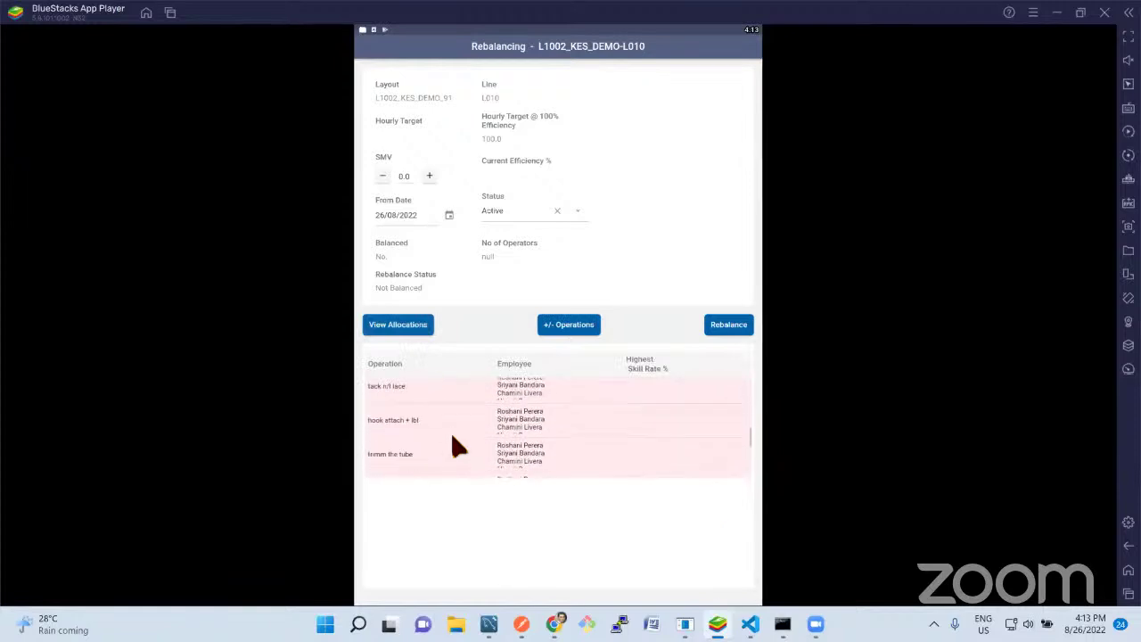
{"action": "scroll", "coordinate": [455, 441], "scroll_direction": "up", "scroll_amount": 5}
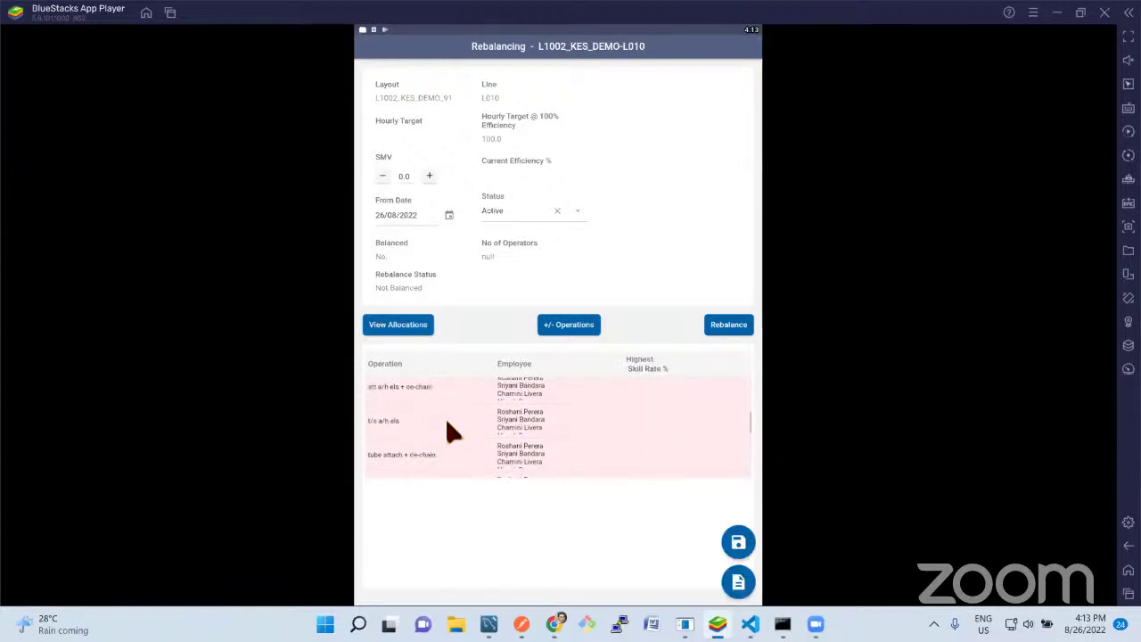
{"action": "scroll", "coordinate": [450, 427], "scroll_direction": "up", "scroll_amount": 5}
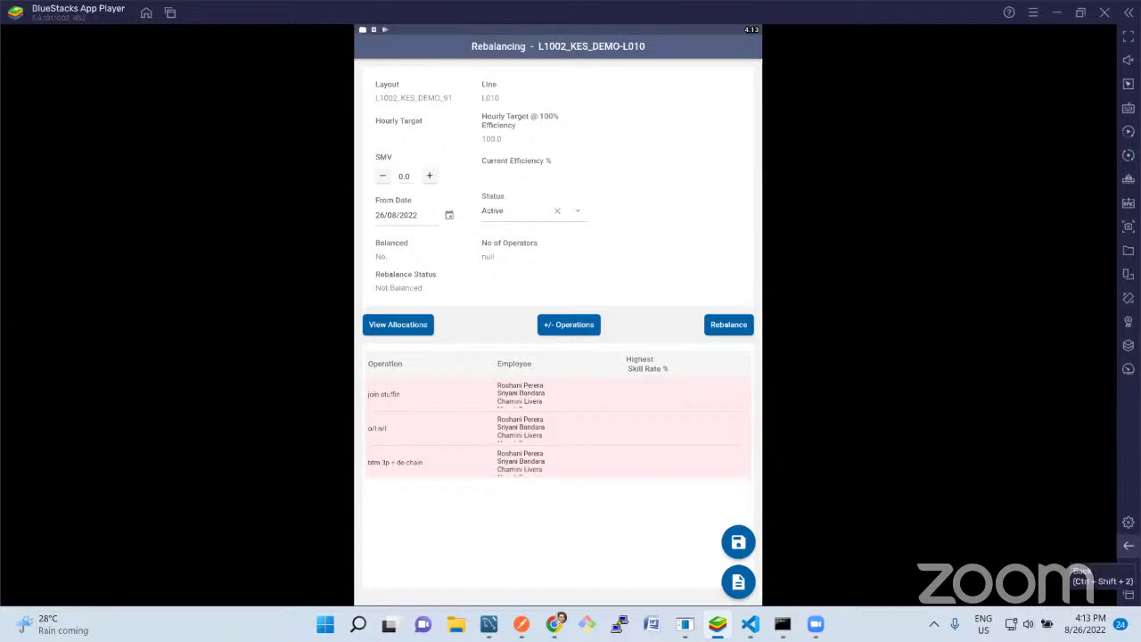
Leave the rebalancing app, switch to the Line Balancing Study App and log in with the prefilled credentials
{"action": "left_click", "coordinate": [1128, 545]}
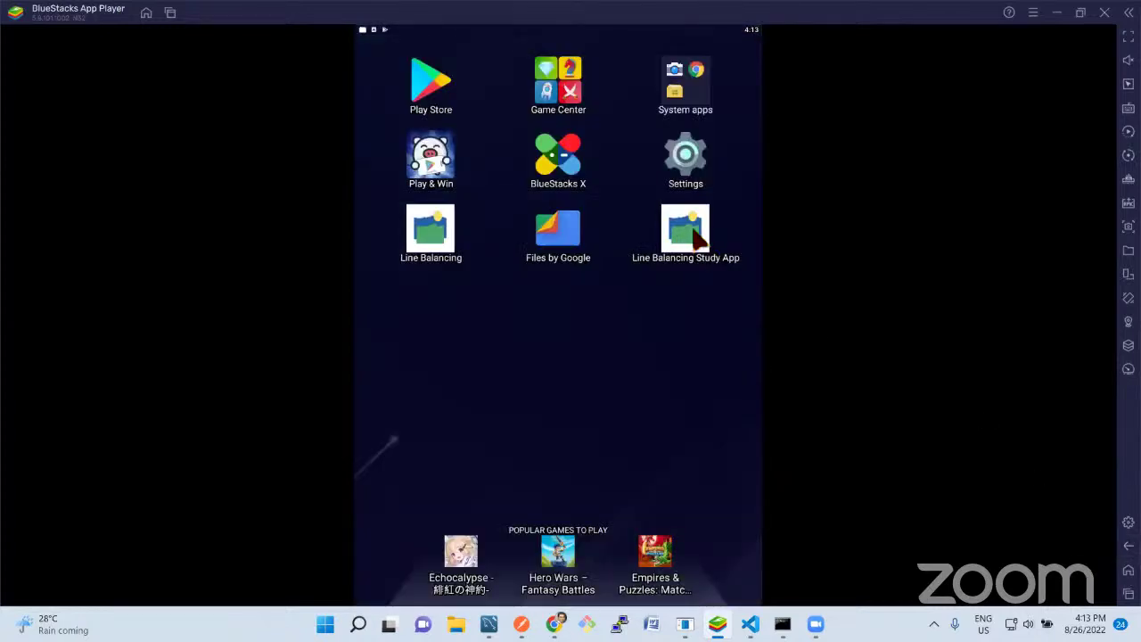
{"action": "left_click", "coordinate": [696, 235]}
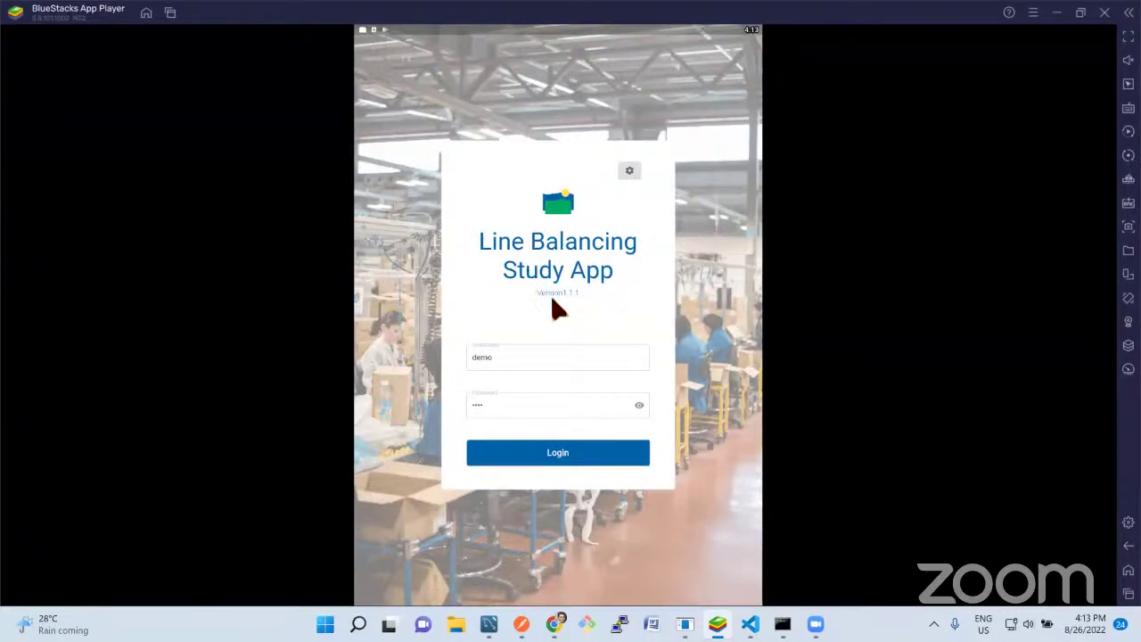
{"action": "left_click", "coordinate": [571, 454]}
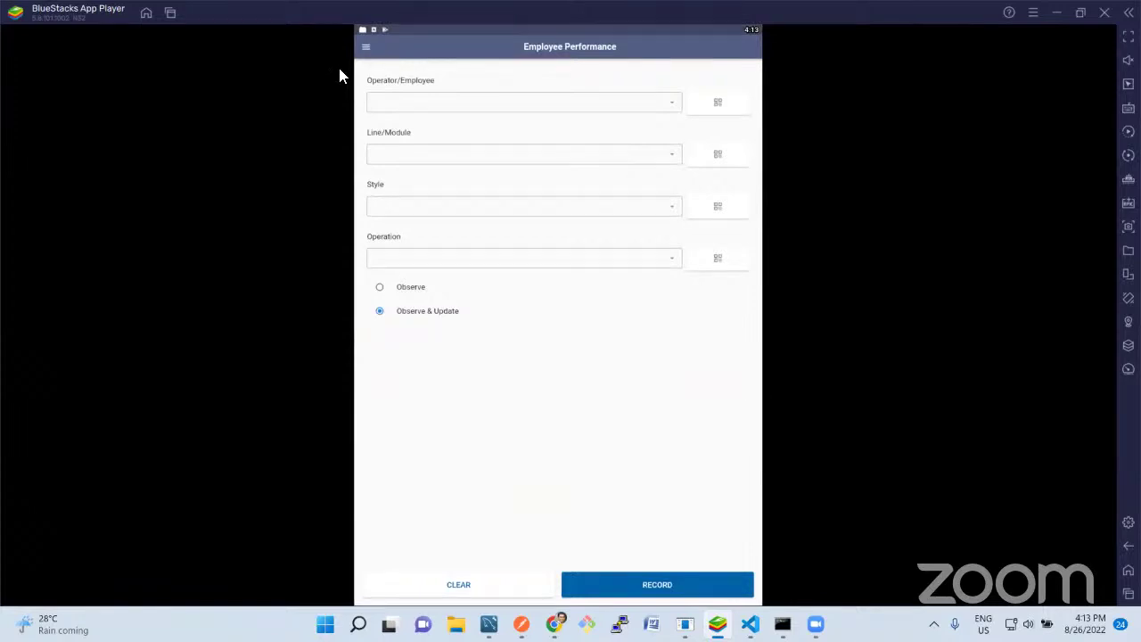
Update all of the study app's data: line layouts, operations, lines, allocations and operators
{"action": "left_click", "coordinate": [365, 47]}
{"action": "left_click", "coordinate": [410, 237]}
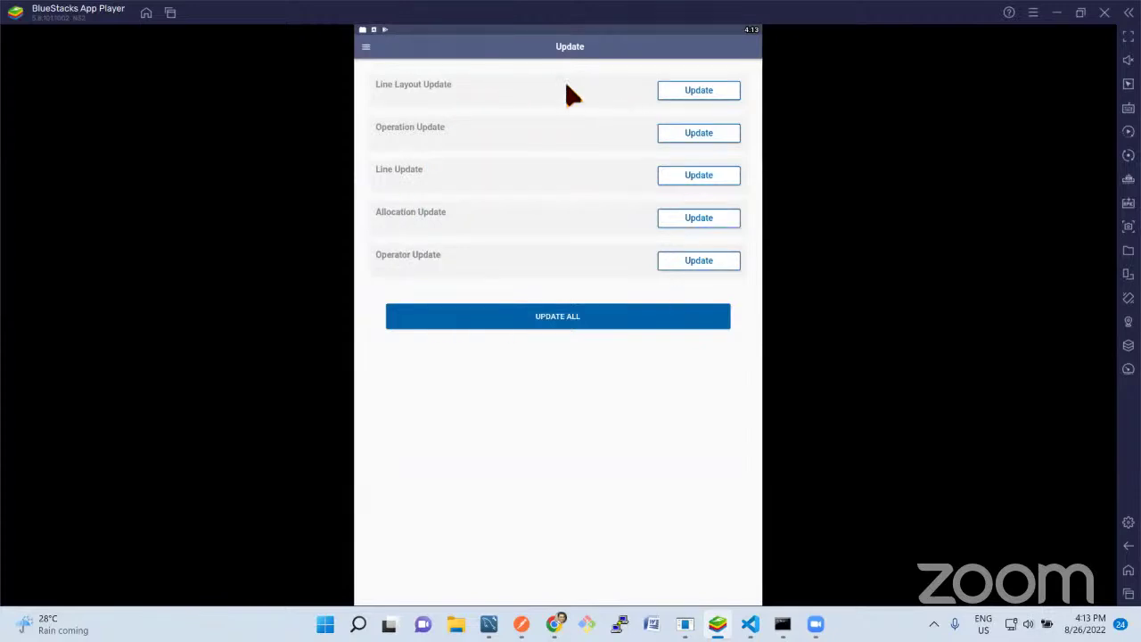
{"action": "left_click", "coordinate": [566, 333]}
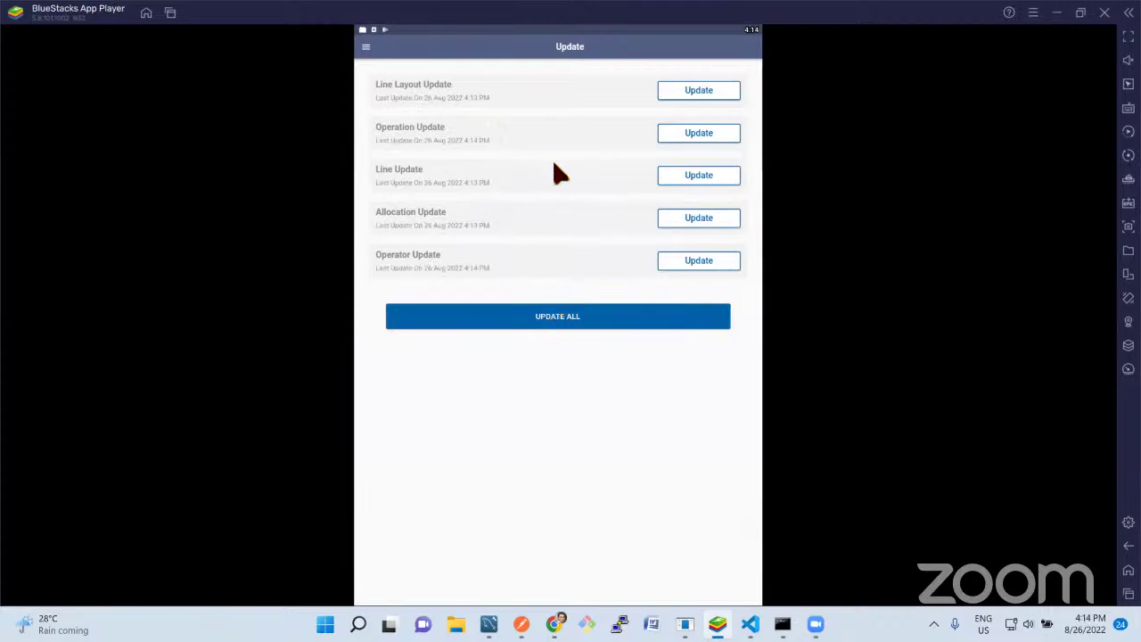
Open Employee Performance and select the operator by searching for the employee number
{"action": "left_click", "coordinate": [367, 48]}
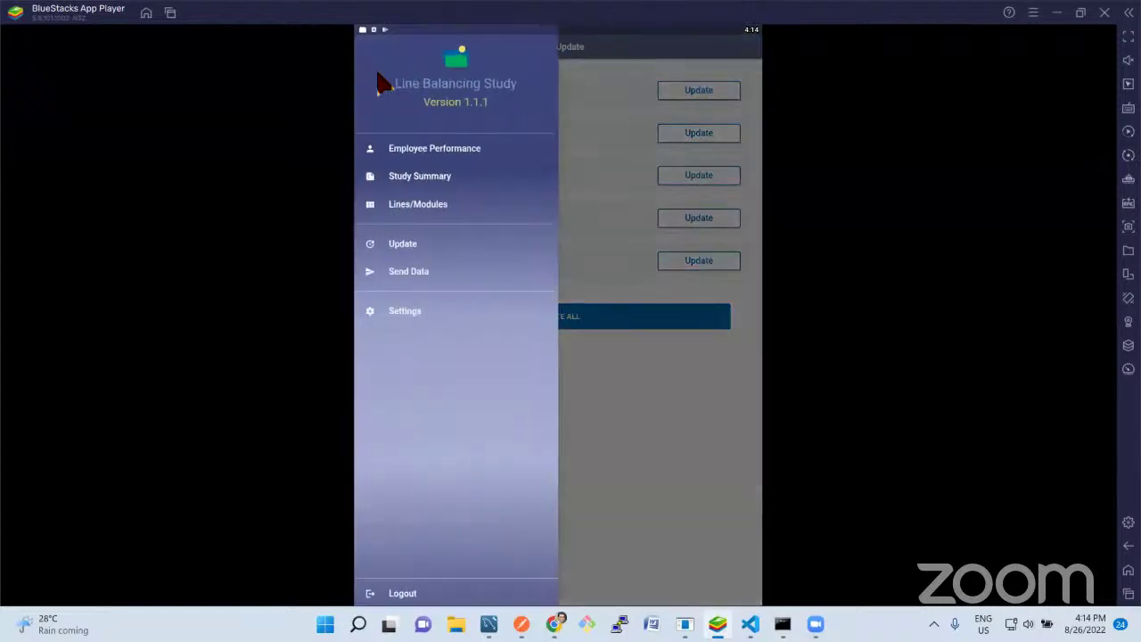
{"action": "left_click", "coordinate": [418, 151]}
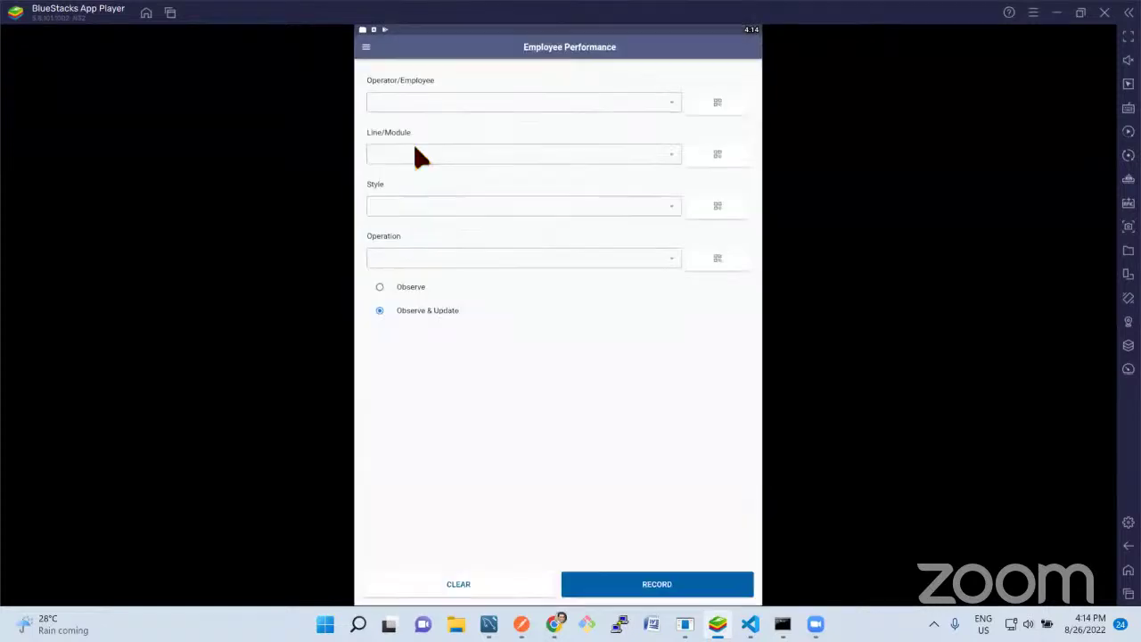
{"action": "left_click", "coordinate": [446, 103]}
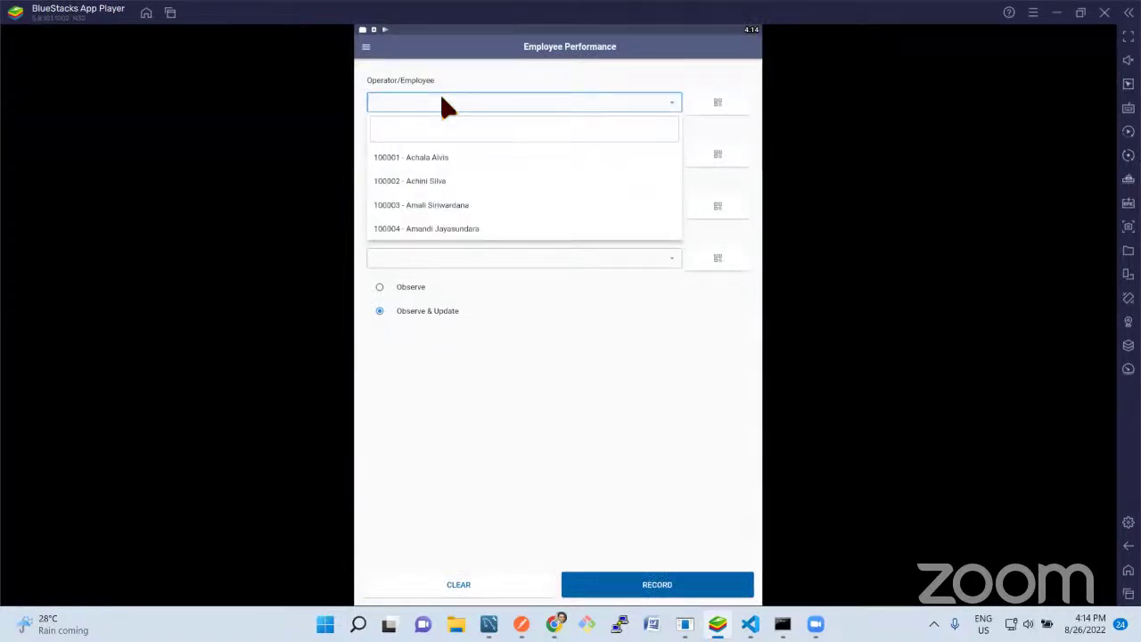
{"action": "left_click", "coordinate": [405, 134]}
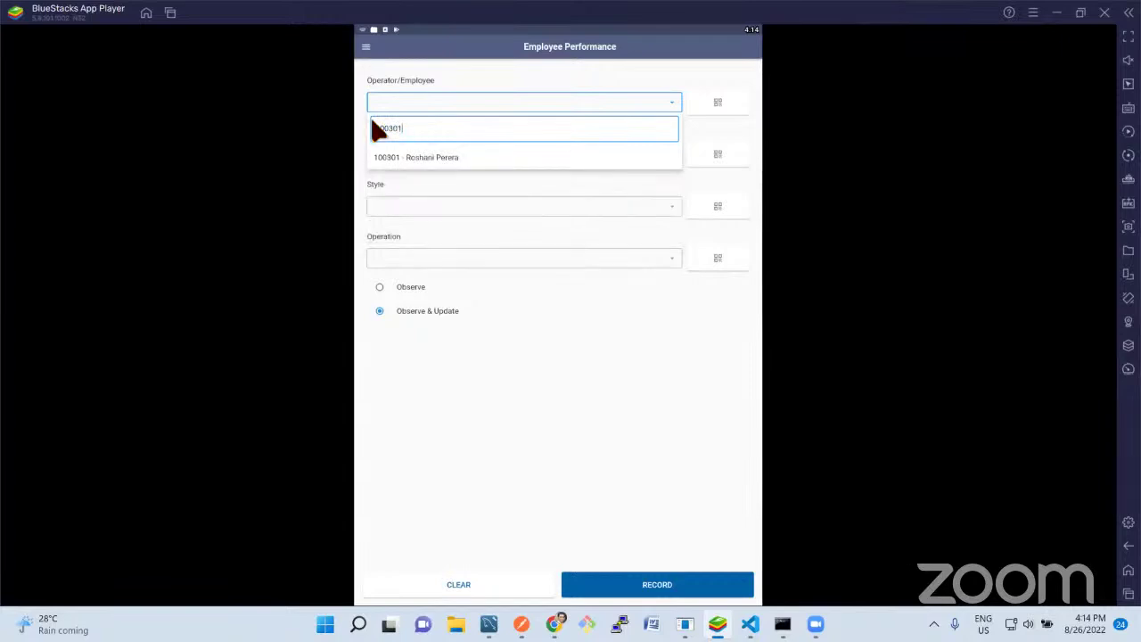
{"action": "left_click", "coordinate": [397, 159]}
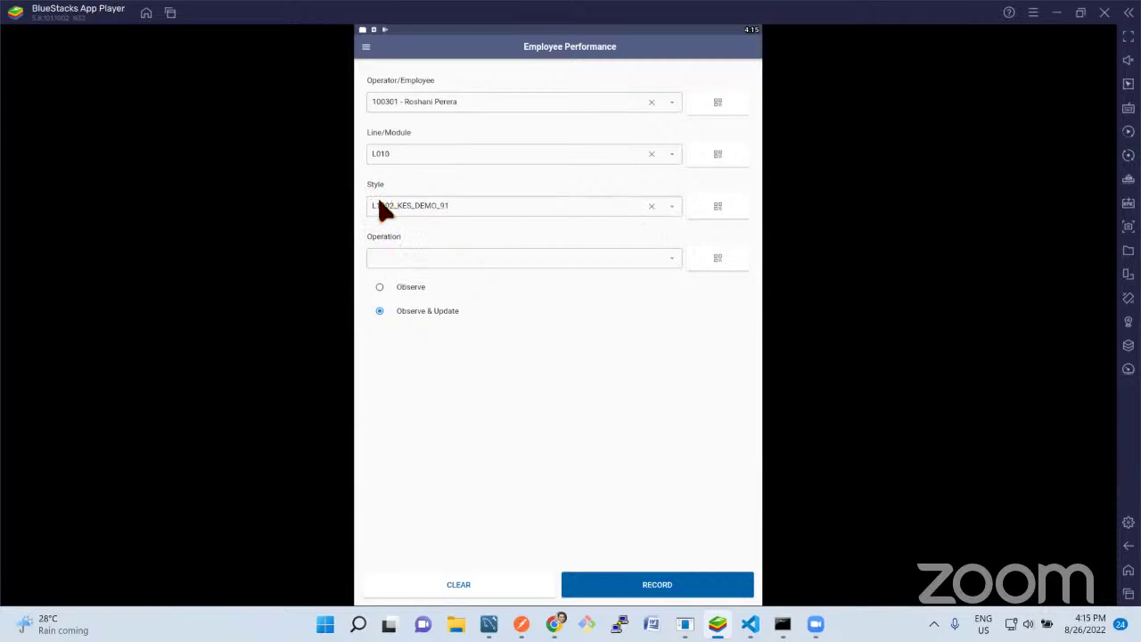
Choose the join stuffin operation with Observe & Update and start recording the operator's performance
{"action": "left_click", "coordinate": [676, 268]}
{"action": "left_click", "coordinate": [401, 316]}
{"action": "left_click", "coordinate": [612, 590]}
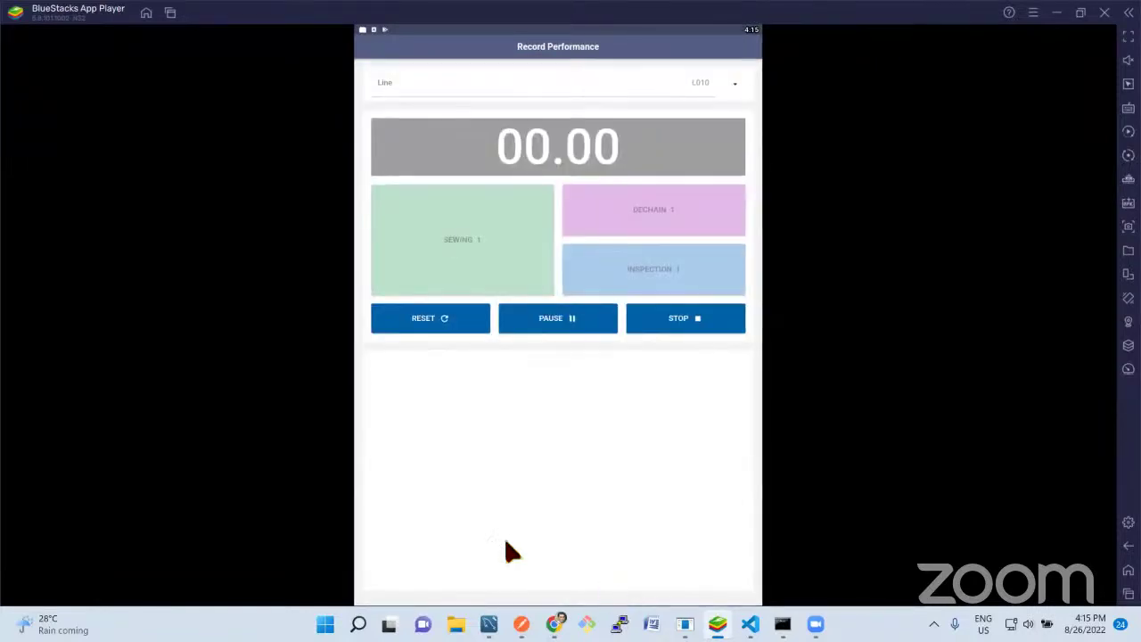
Time two sewing cycles, one dechain and one inspection for the operation, and stop the recording
{"action": "left_click", "coordinate": [497, 247]}
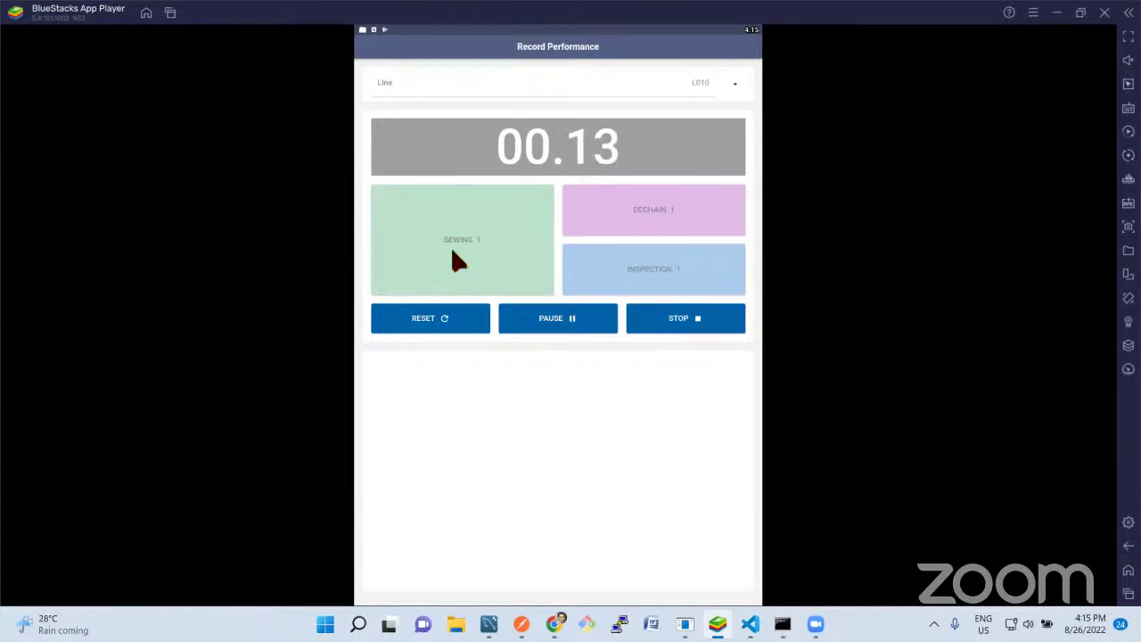
{"action": "left_click", "coordinate": [459, 258]}
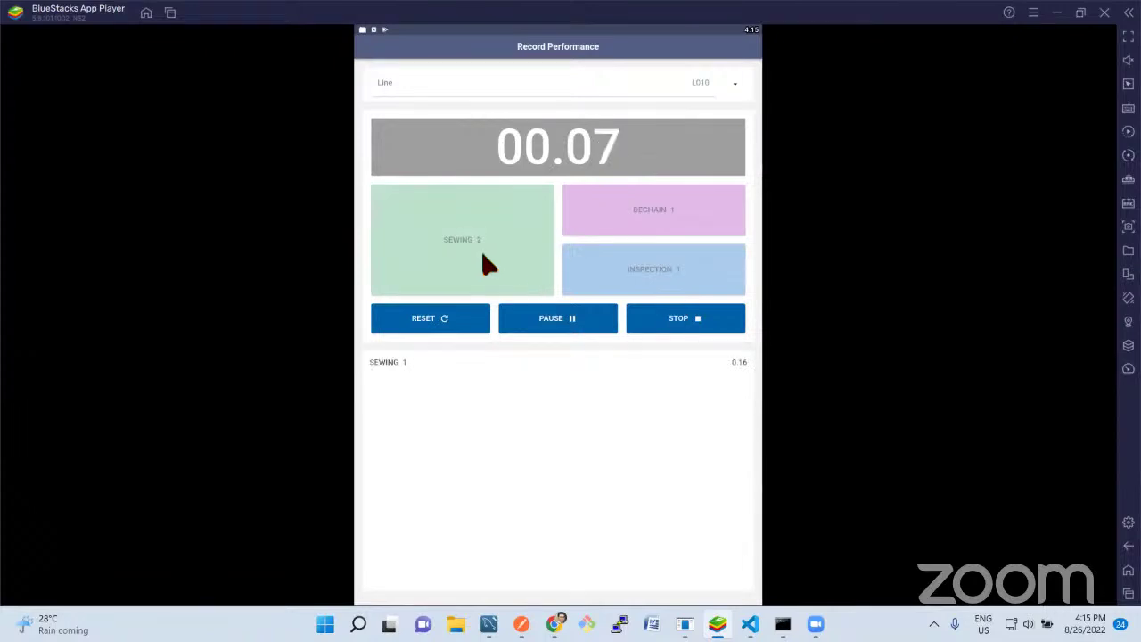
{"action": "left_click", "coordinate": [645, 224]}
{"action": "left_click", "coordinate": [645, 278]}
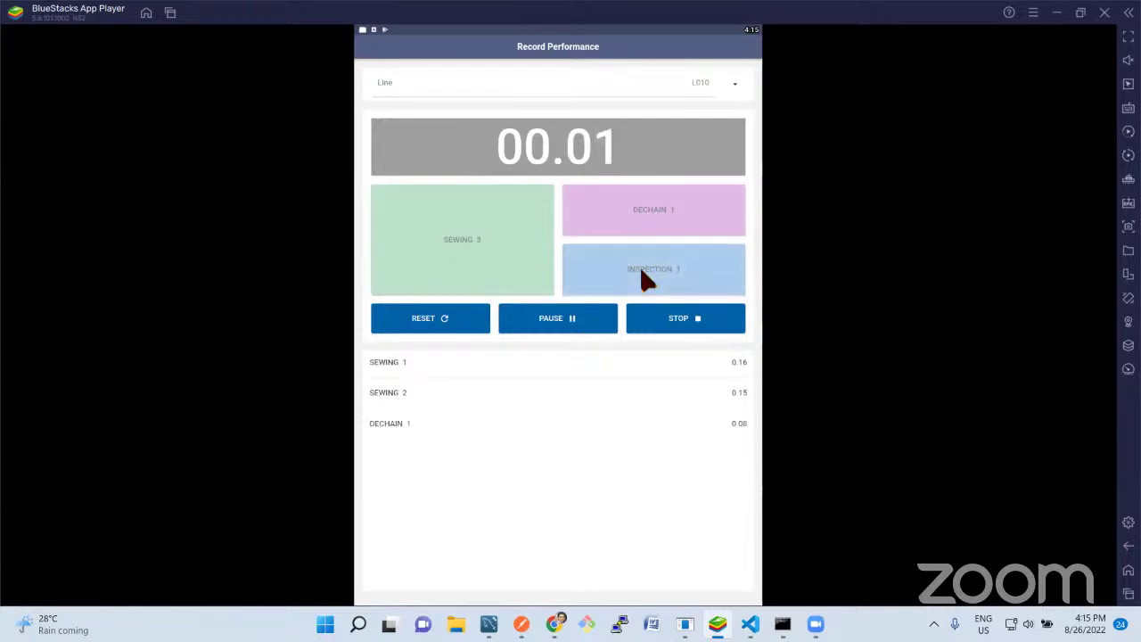
{"action": "left_click", "coordinate": [690, 324]}
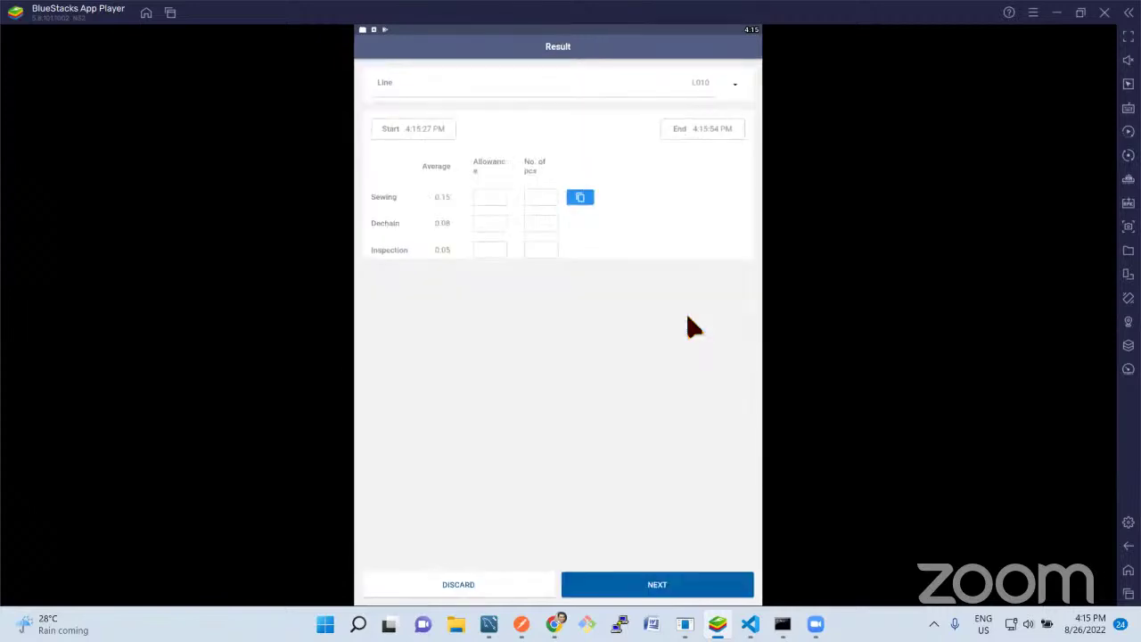
Set the sewing allowance to 10 and the number of pieces to 2, copy them to dechain and inspection, and accept the study result
{"action": "left_click", "coordinate": [499, 198]}
{"action": "left_click", "coordinate": [533, 203]}
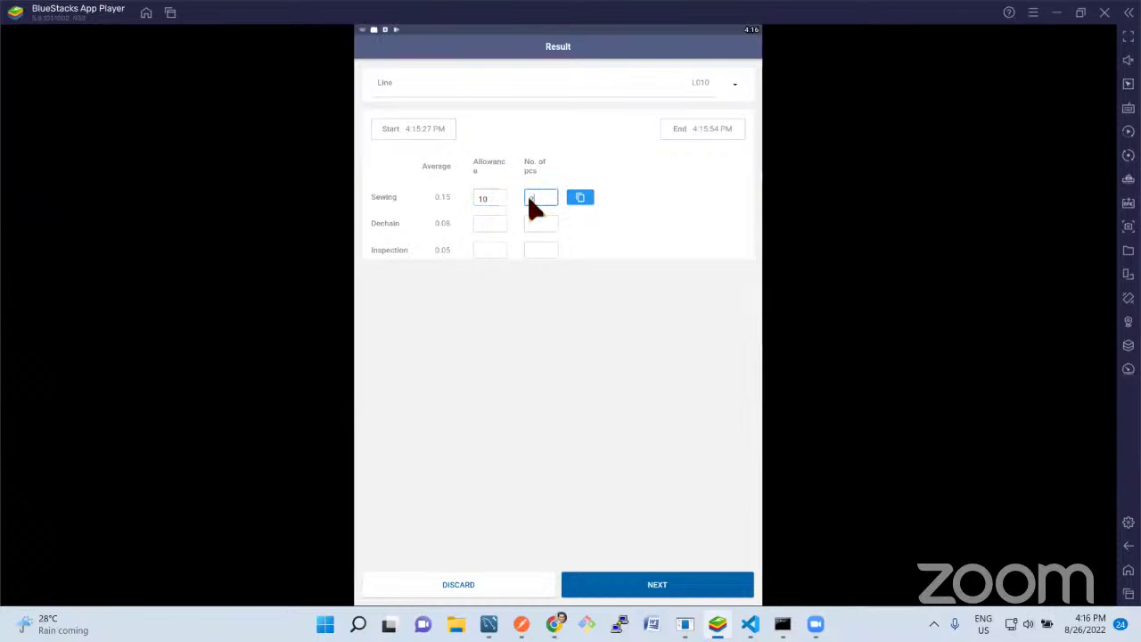
{"action": "type", "text": "2"}
{"action": "left_click", "coordinate": [582, 199]}
{"action": "left_click", "coordinate": [667, 592]}
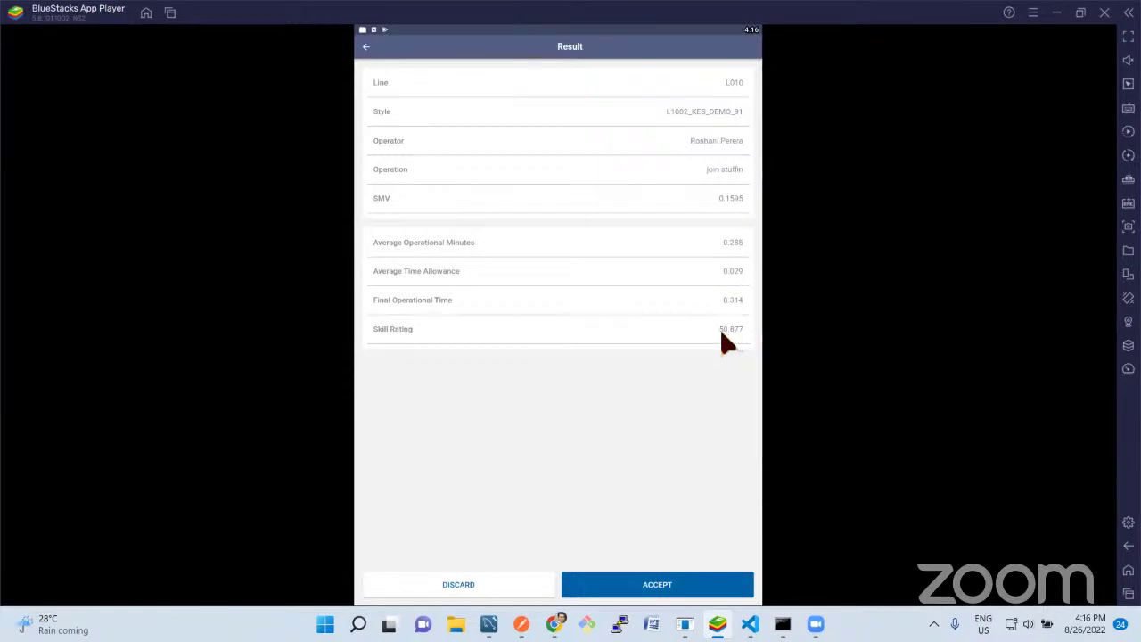
{"action": "left_click", "coordinate": [658, 588]}
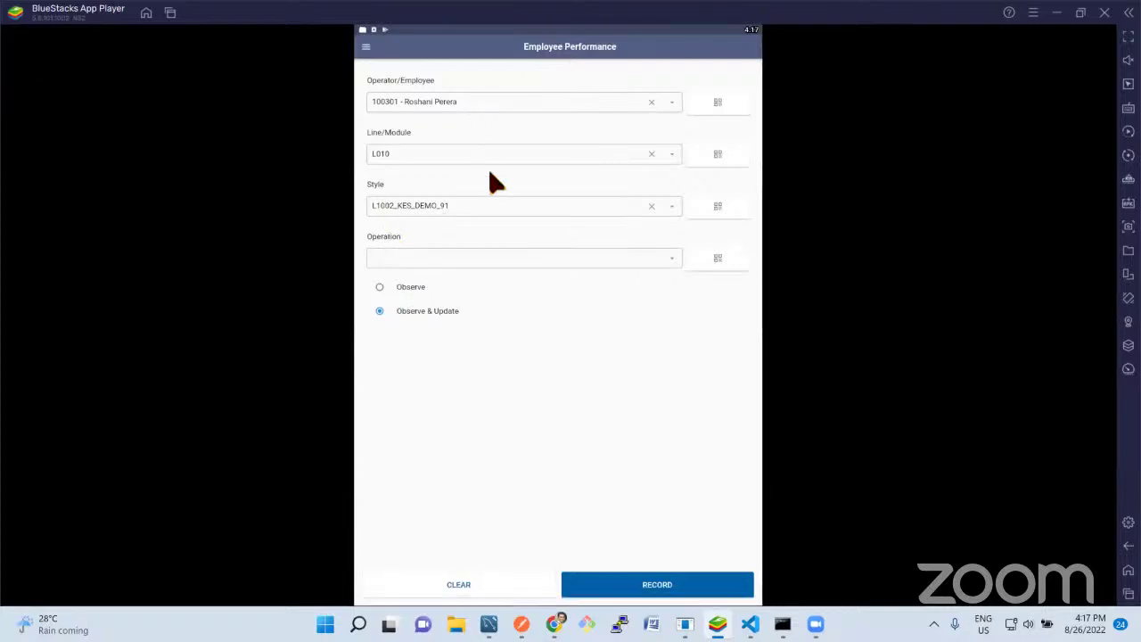
Select the o/l n/l operation for another study and look at the operator choices without changing the operator
{"action": "left_click", "coordinate": [669, 259]}
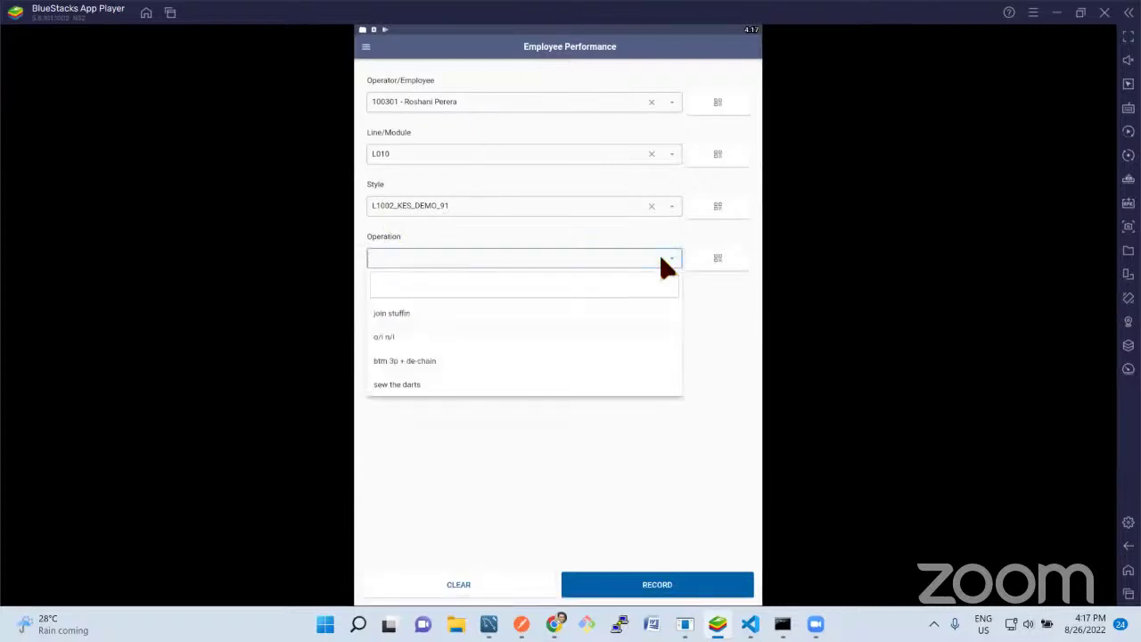
{"action": "left_click", "coordinate": [380, 336]}
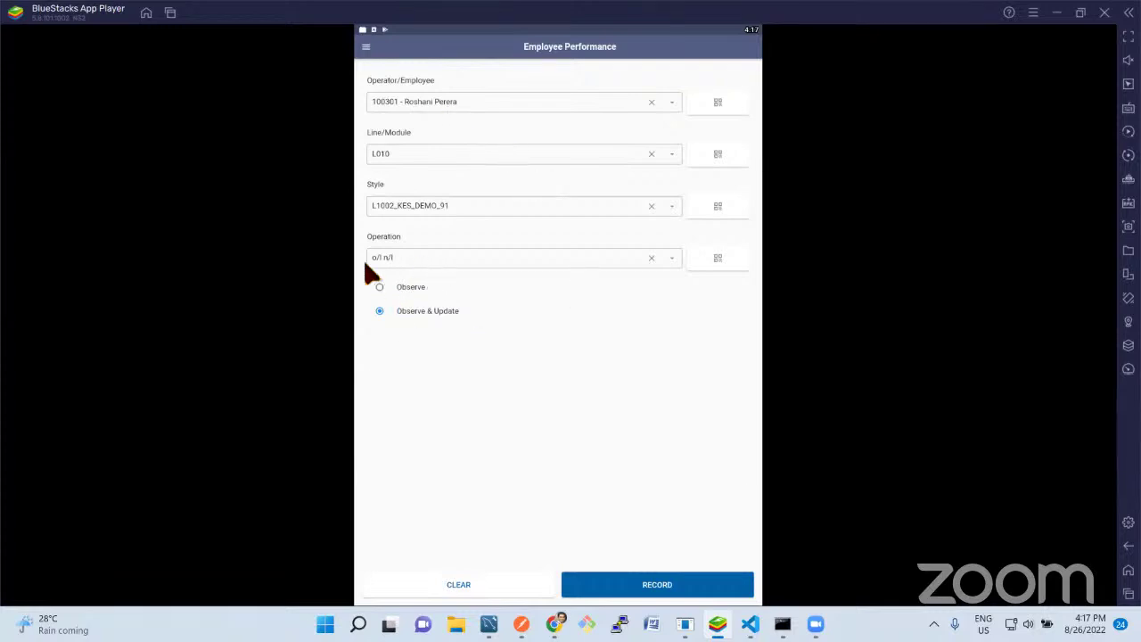
{"action": "left_click", "coordinate": [540, 106]}
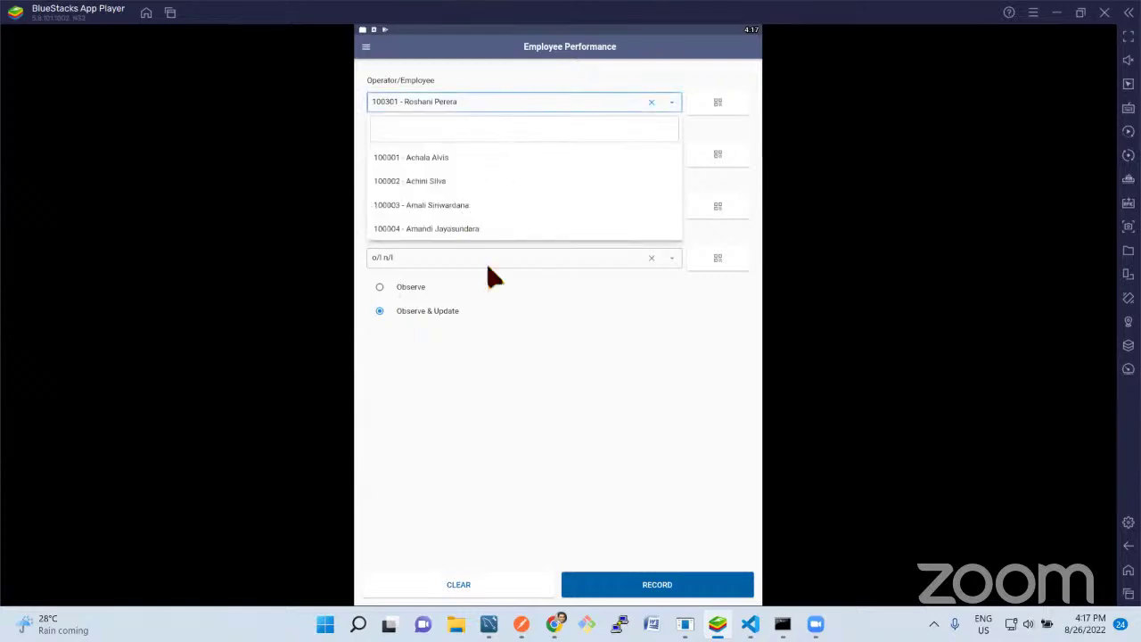
{"action": "left_click", "coordinate": [616, 305]}
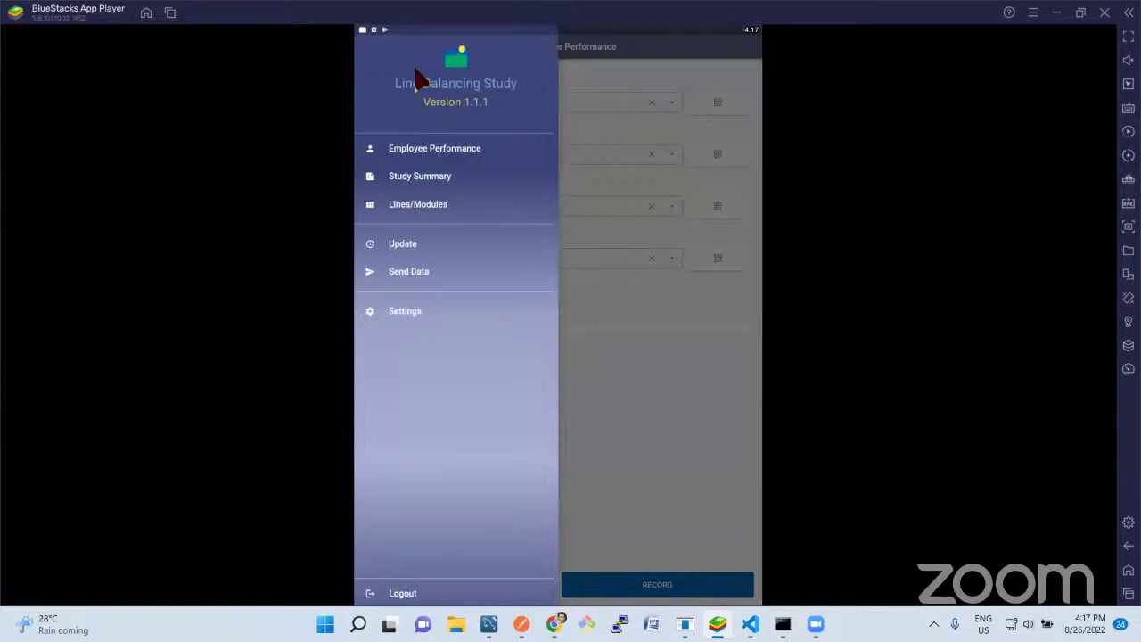
Open the Study Summary and filter the studies by line L101
{"action": "left_click", "coordinate": [402, 181]}
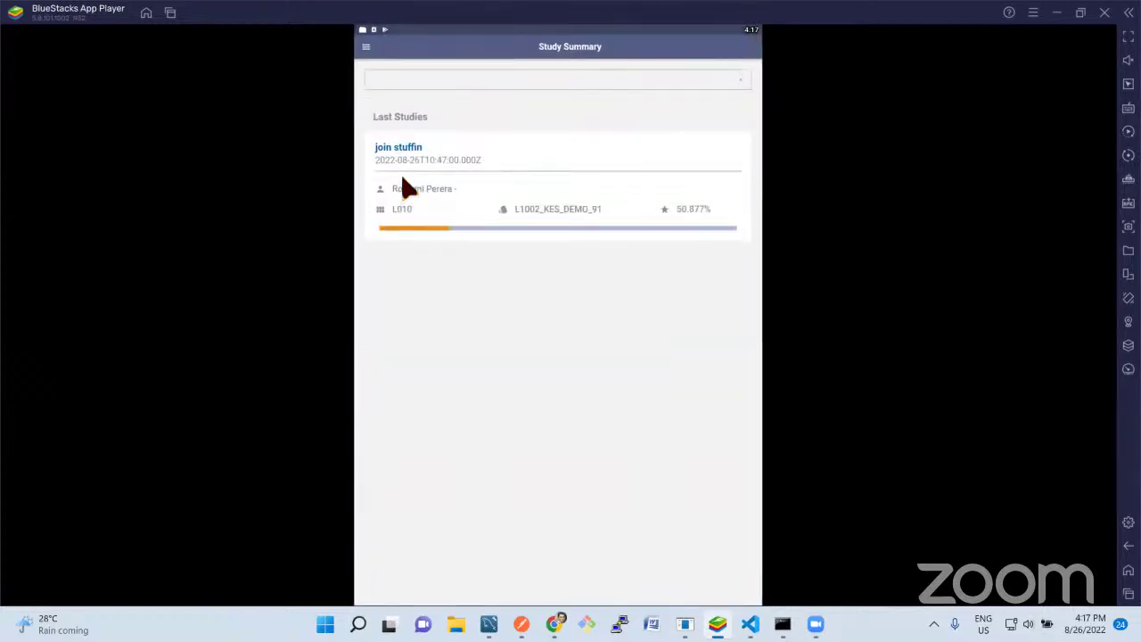
{"action": "left_click", "coordinate": [426, 85]}
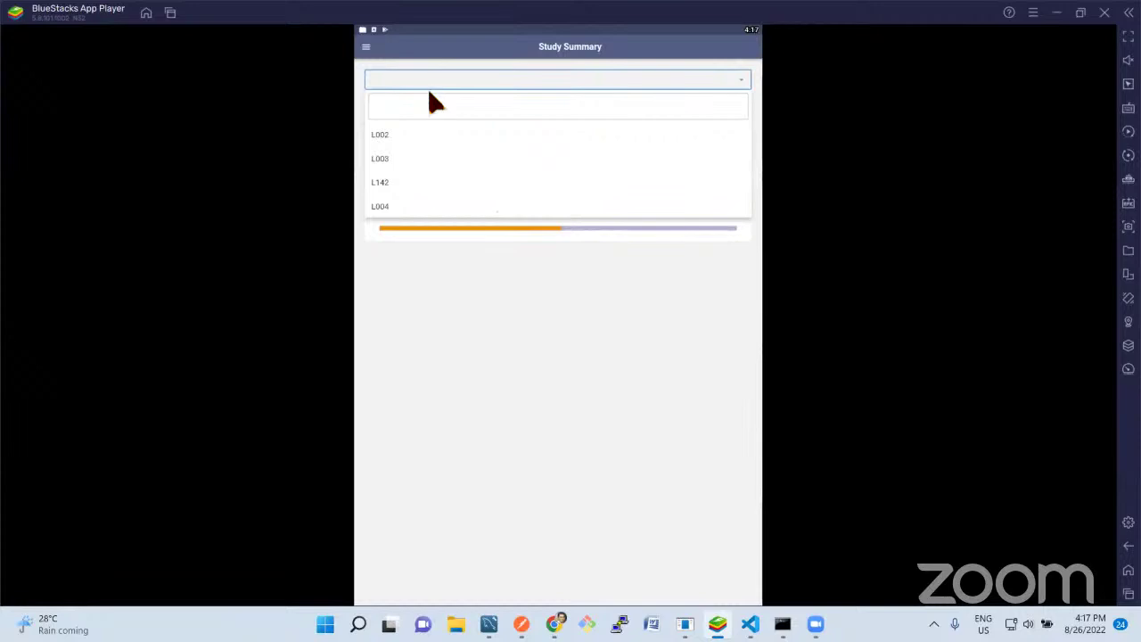
{"action": "left_click", "coordinate": [425, 110]}
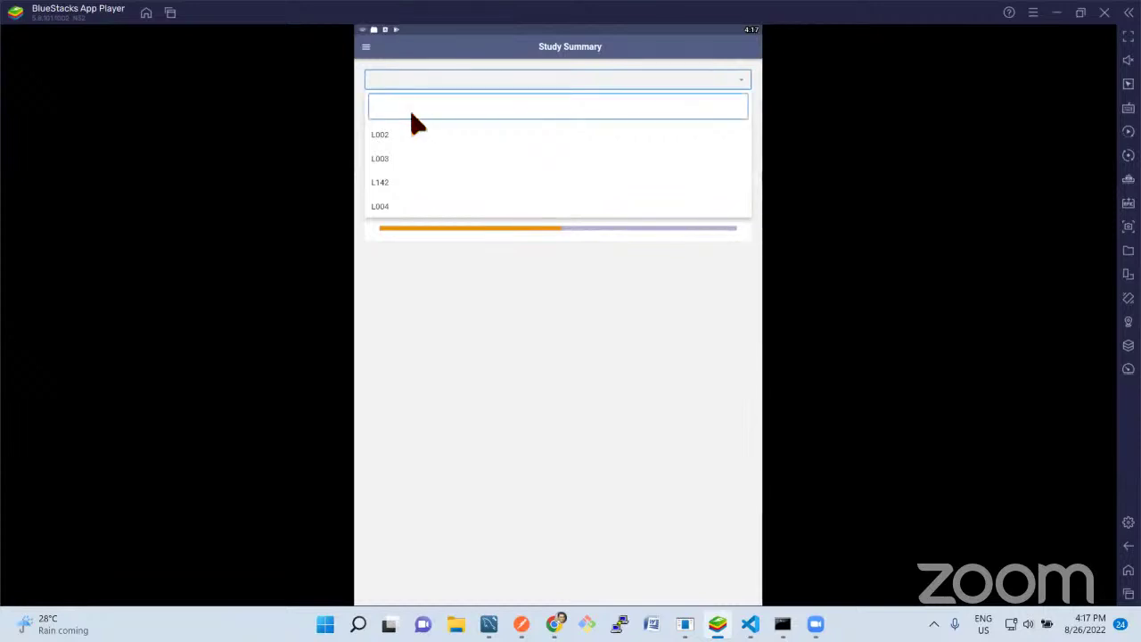
{"action": "type", "text": "101"}
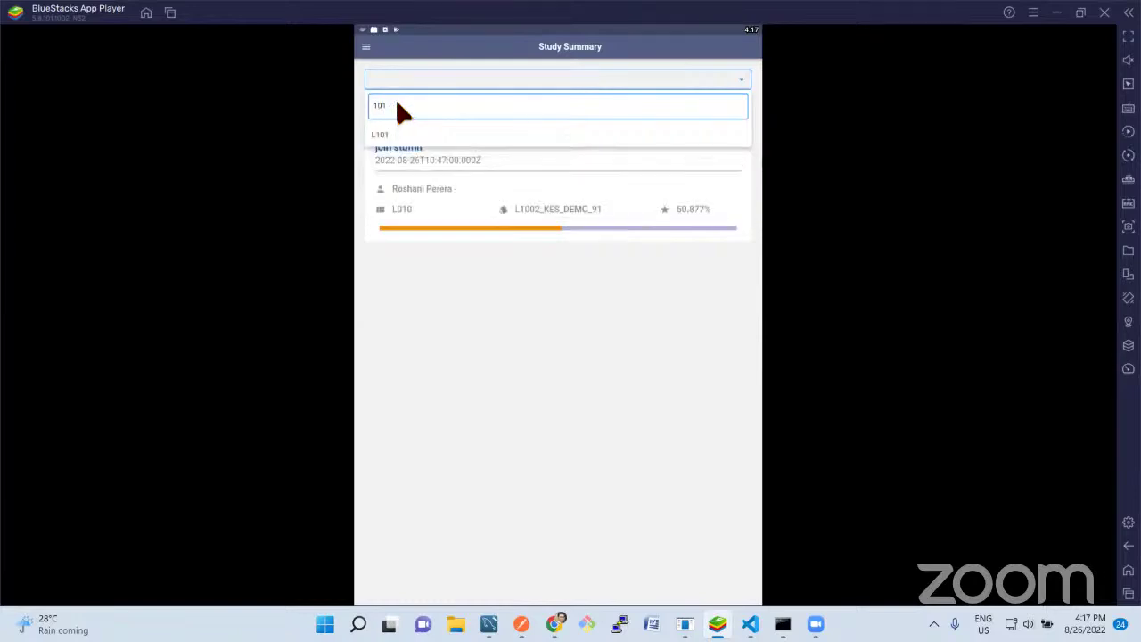
{"action": "left_click", "coordinate": [389, 136]}
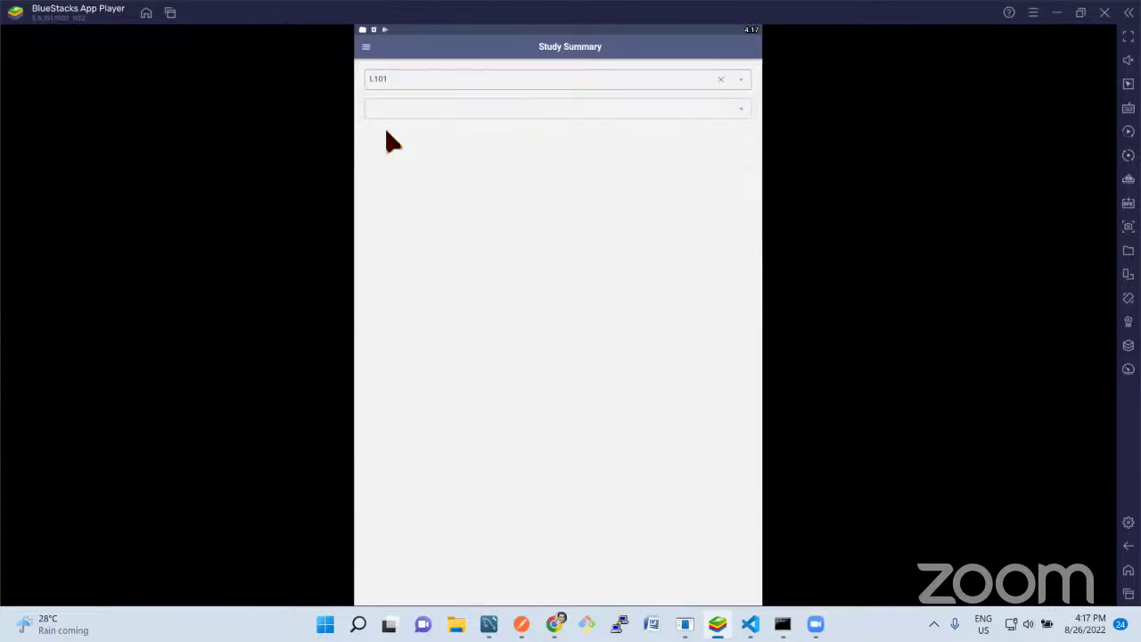
Browse the available lines and search the styles of line L101 for 100
{"action": "left_click", "coordinate": [425, 83]}
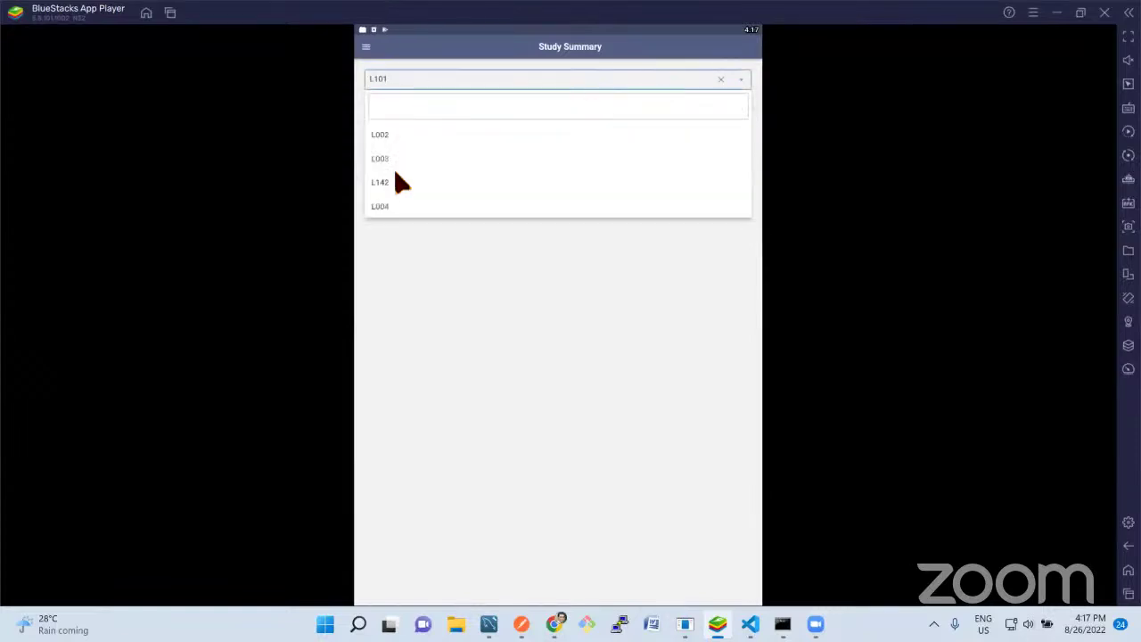
{"action": "scroll", "coordinate": [395, 207], "scroll_direction": "down", "scroll_amount": 2}
{"action": "left_click", "coordinate": [413, 84]}
{"action": "left_click", "coordinate": [416, 114]}
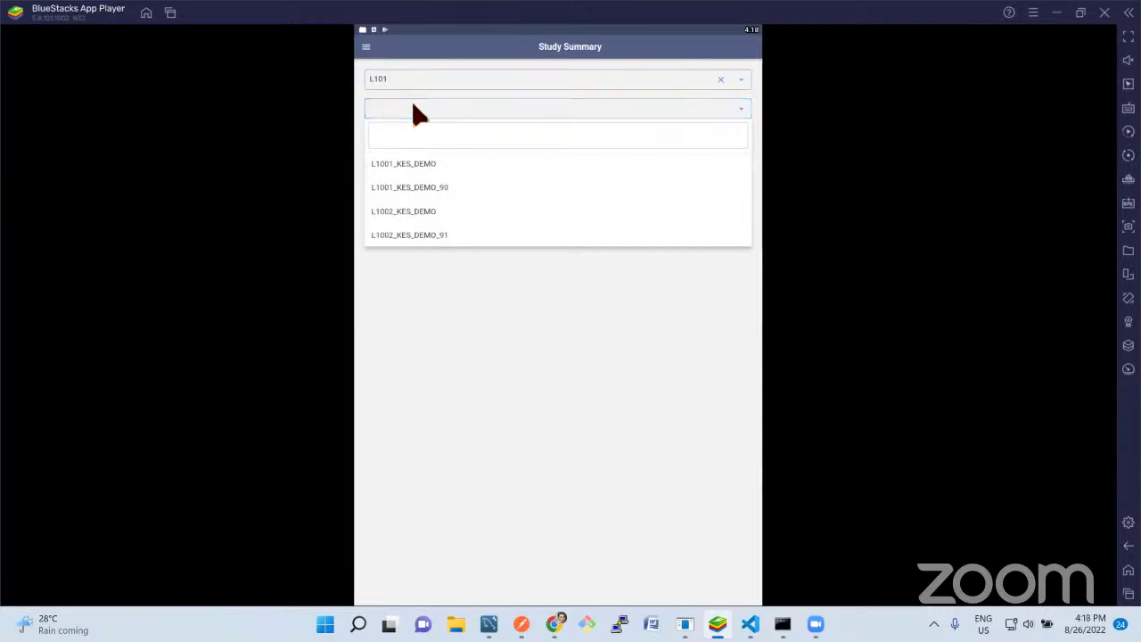
{"action": "left_click", "coordinate": [413, 115]}
{"action": "left_click", "coordinate": [425, 106]}
{"action": "left_click", "coordinate": [420, 142]}
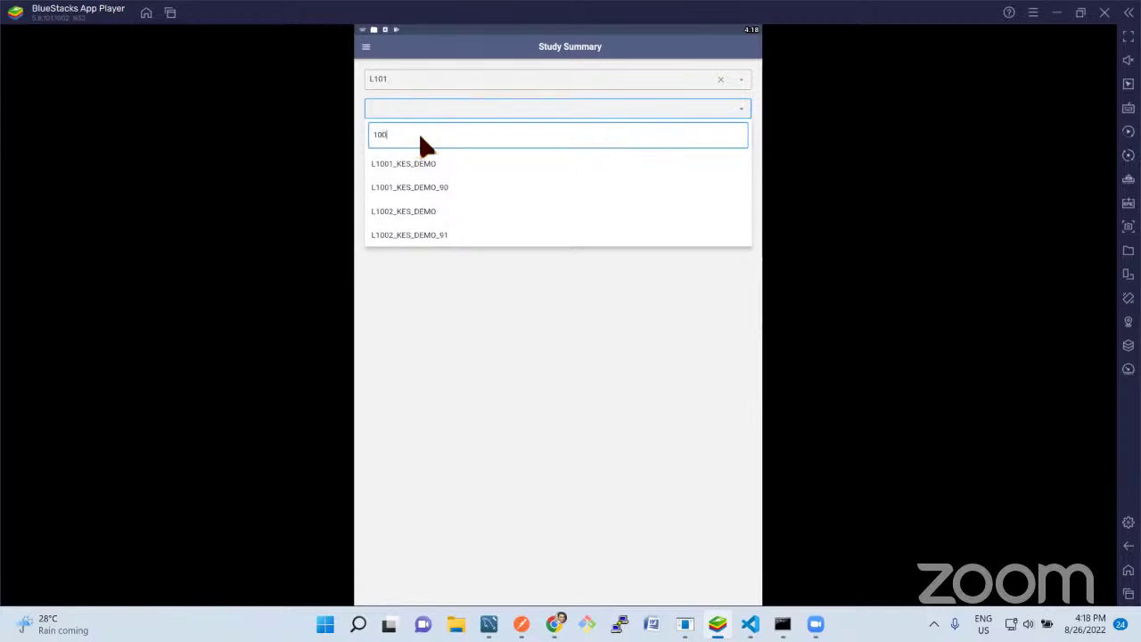
Change the Study Summary's line filter to L010
{"action": "left_click", "coordinate": [579, 94]}
{"action": "left_click", "coordinate": [686, 85]}
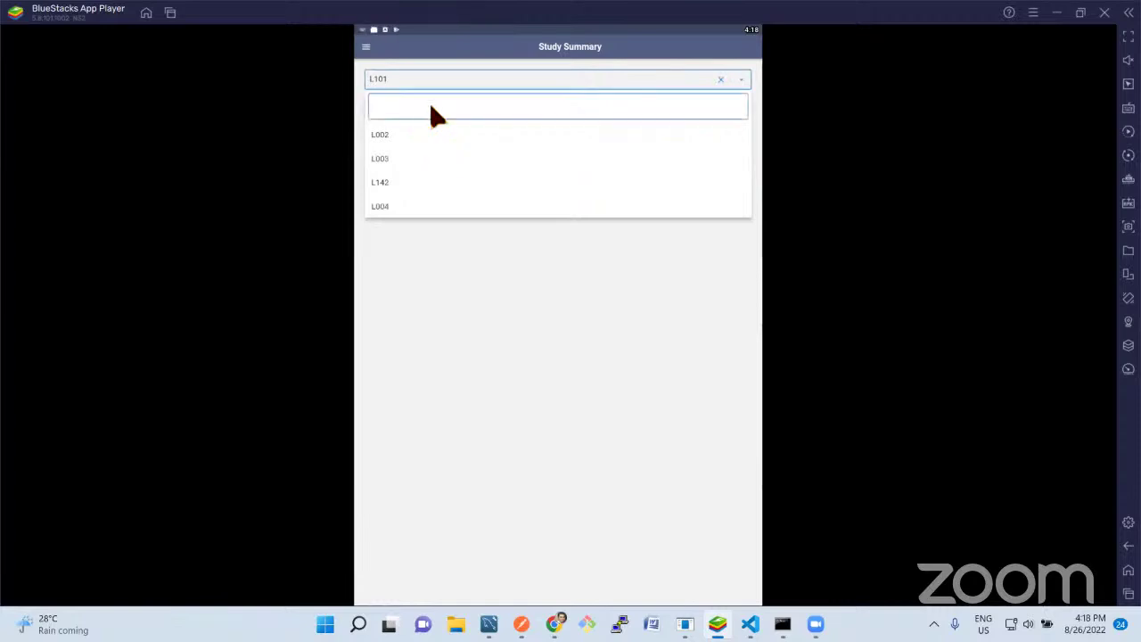
{"action": "type", "text": "101"}
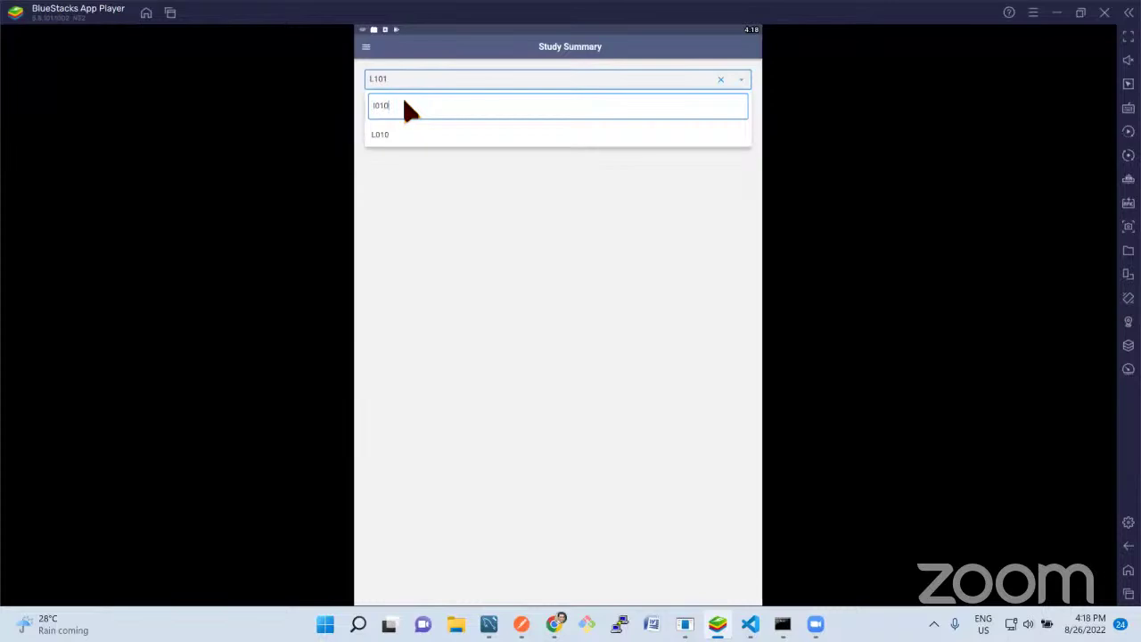
{"action": "left_click", "coordinate": [380, 135]}
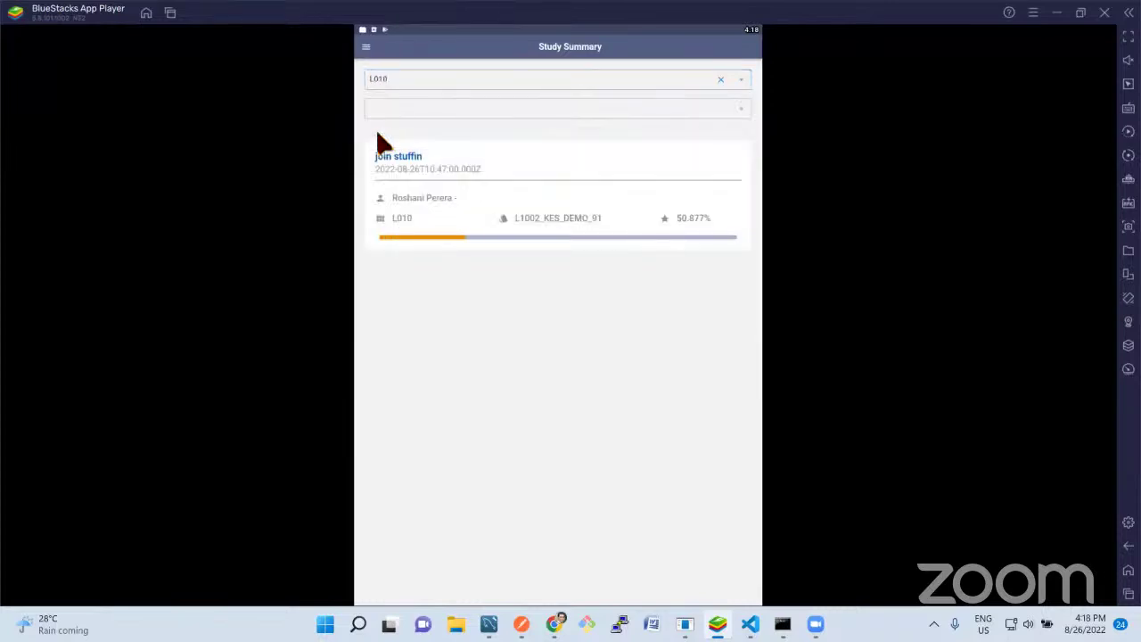
Filter the studies of line L010 by style L1002_KES_DEMO_91
{"action": "left_click", "coordinate": [481, 111]}
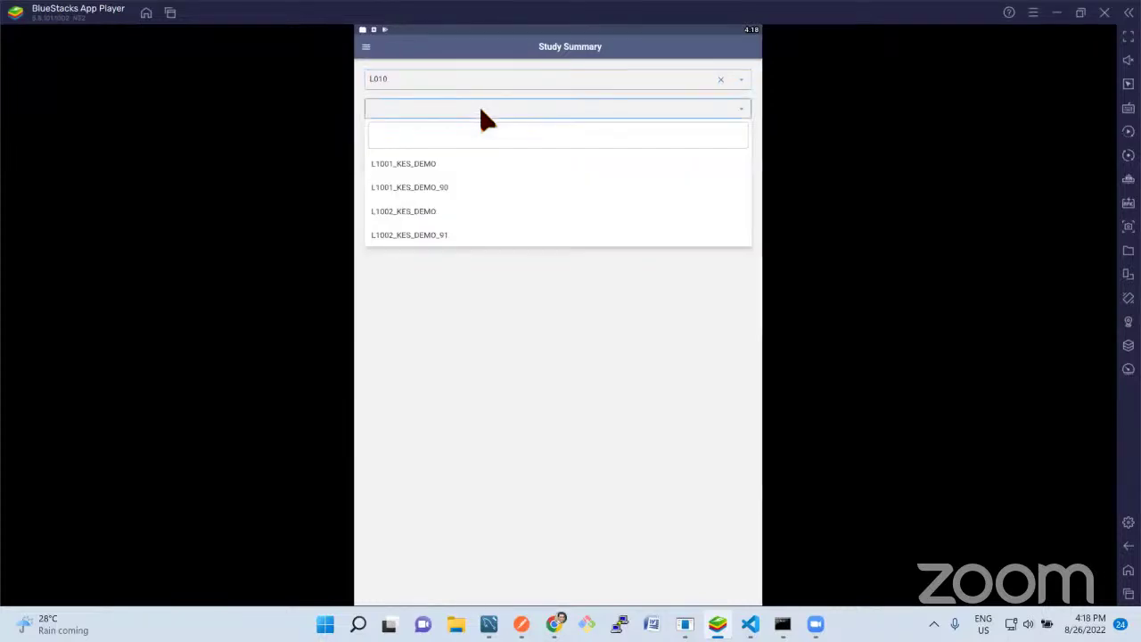
{"action": "left_click", "coordinate": [414, 215]}
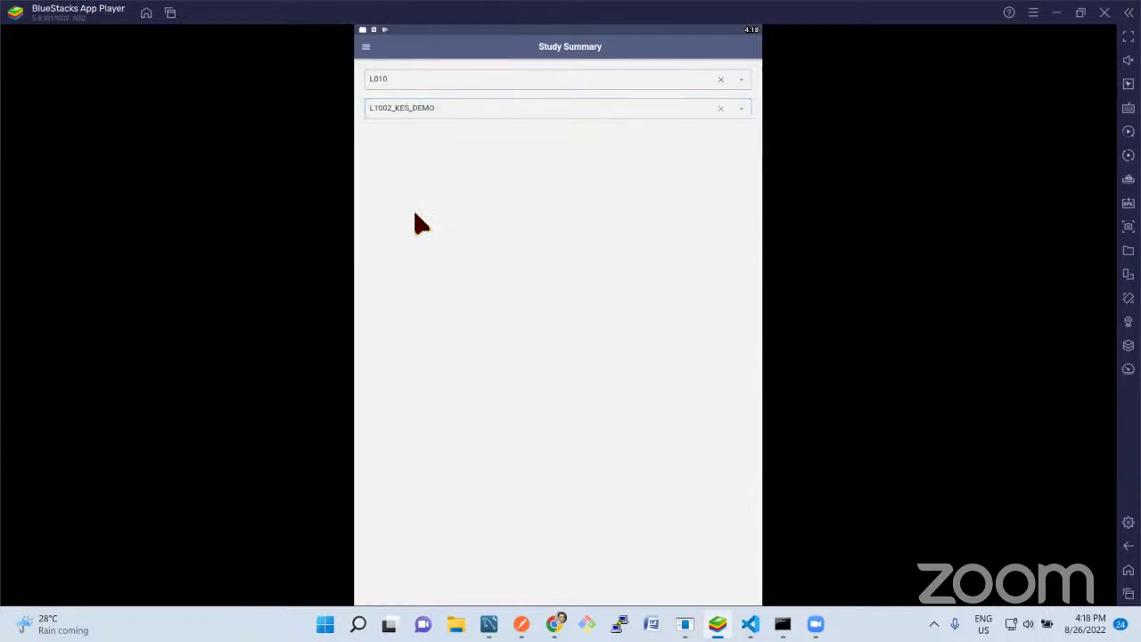
{"action": "left_click", "coordinate": [582, 116]}
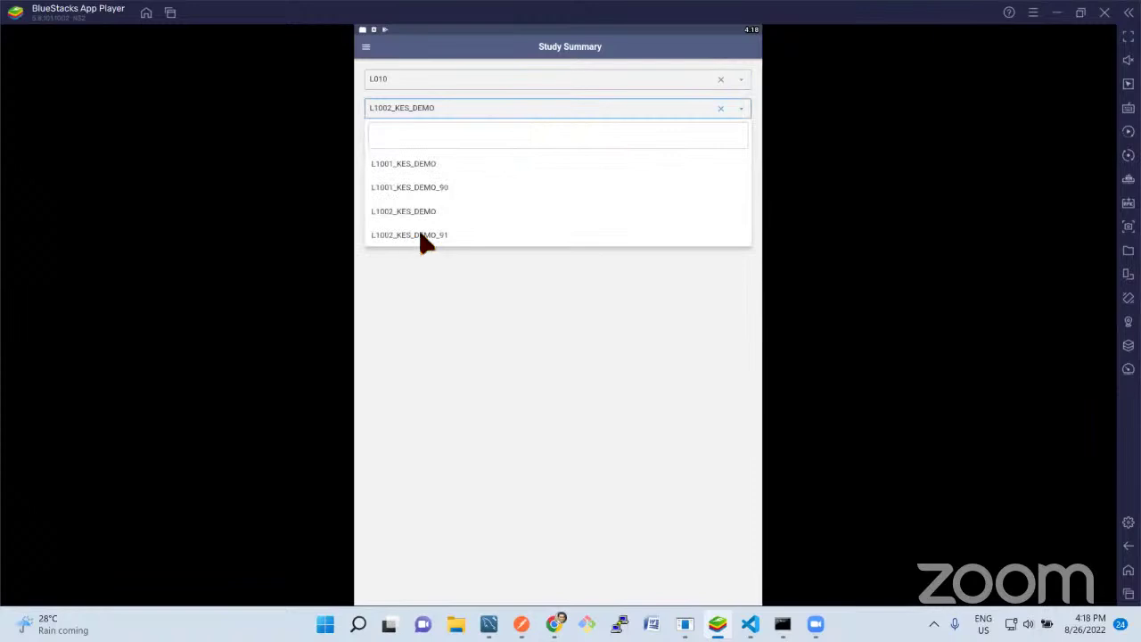
{"action": "left_click", "coordinate": [414, 236]}
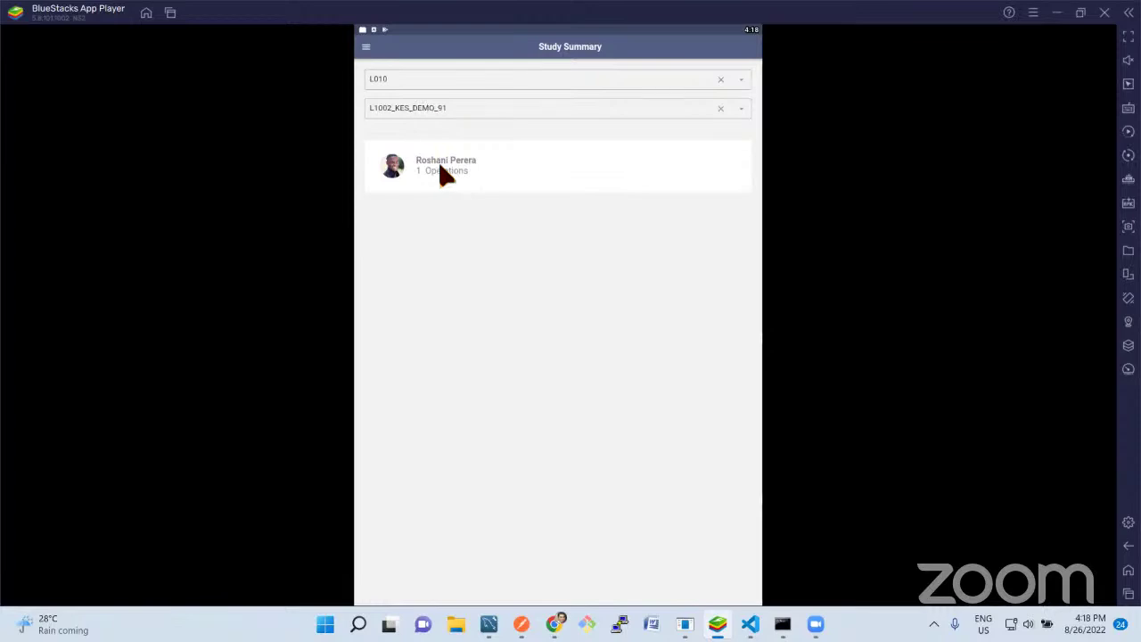
Review the operator's join stuffin study details, including SMV and skill rating, and leave the summary for the app's navigation
{"action": "left_click", "coordinate": [443, 171]}
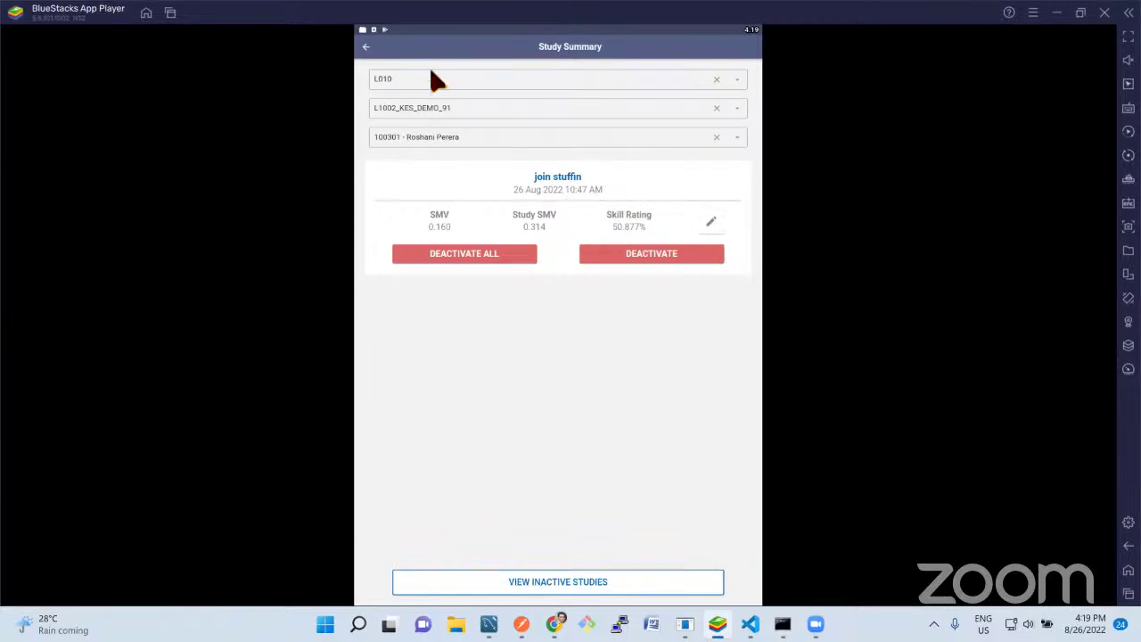
{"action": "key", "text": "Escape"}
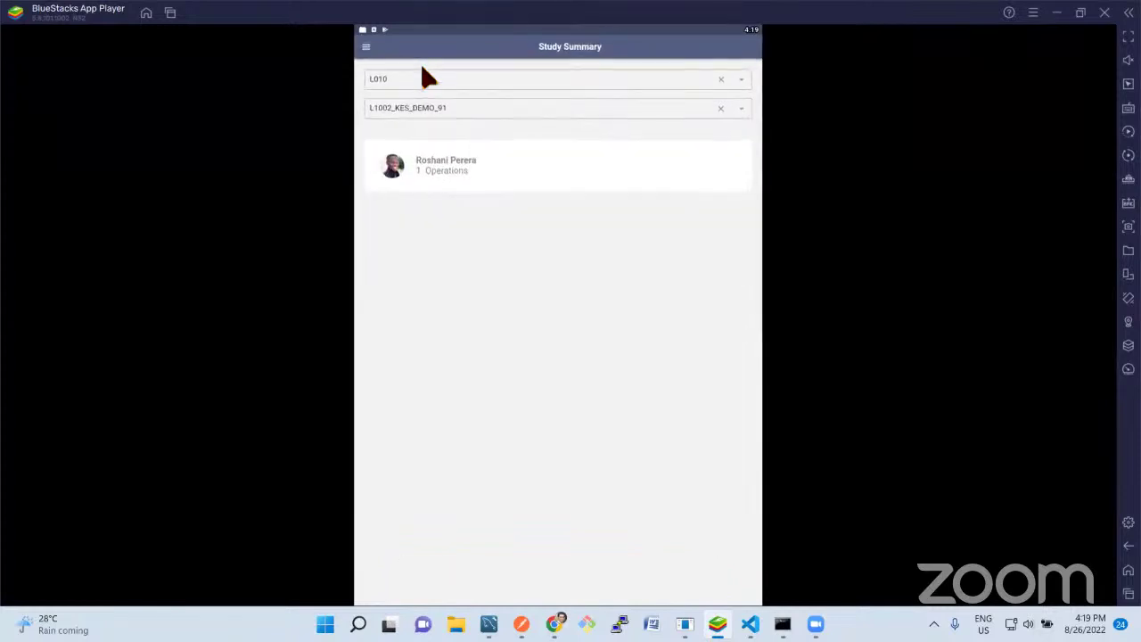
{"action": "left_click", "coordinate": [365, 46]}
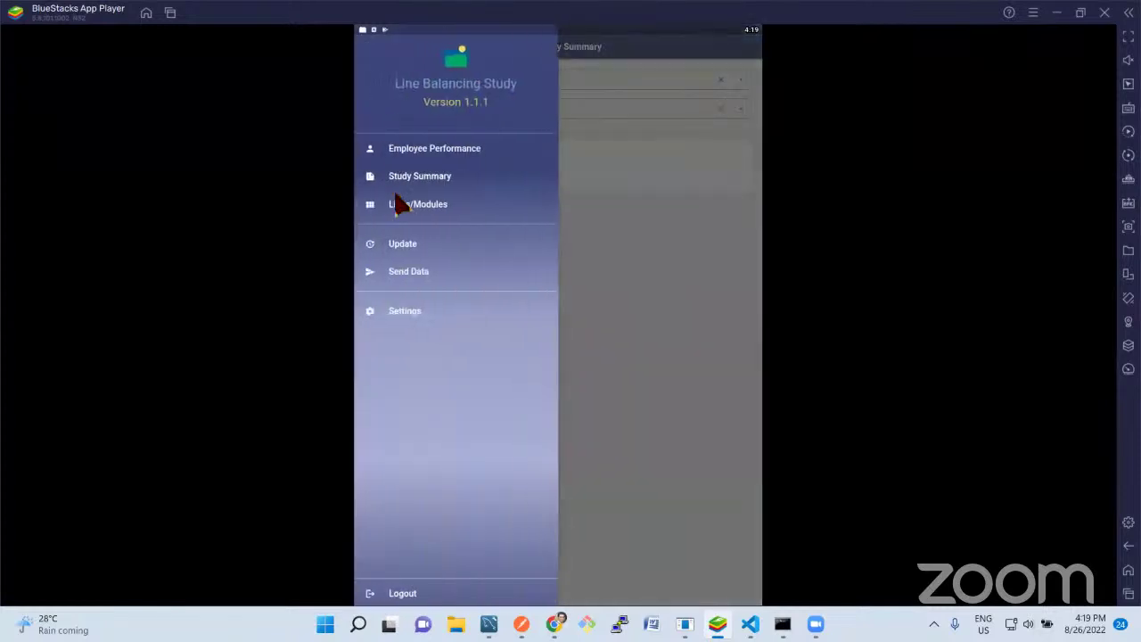
Log out of the Line Balancing Study App and switch to the main Line Balancing app
{"action": "left_click", "coordinate": [406, 593]}
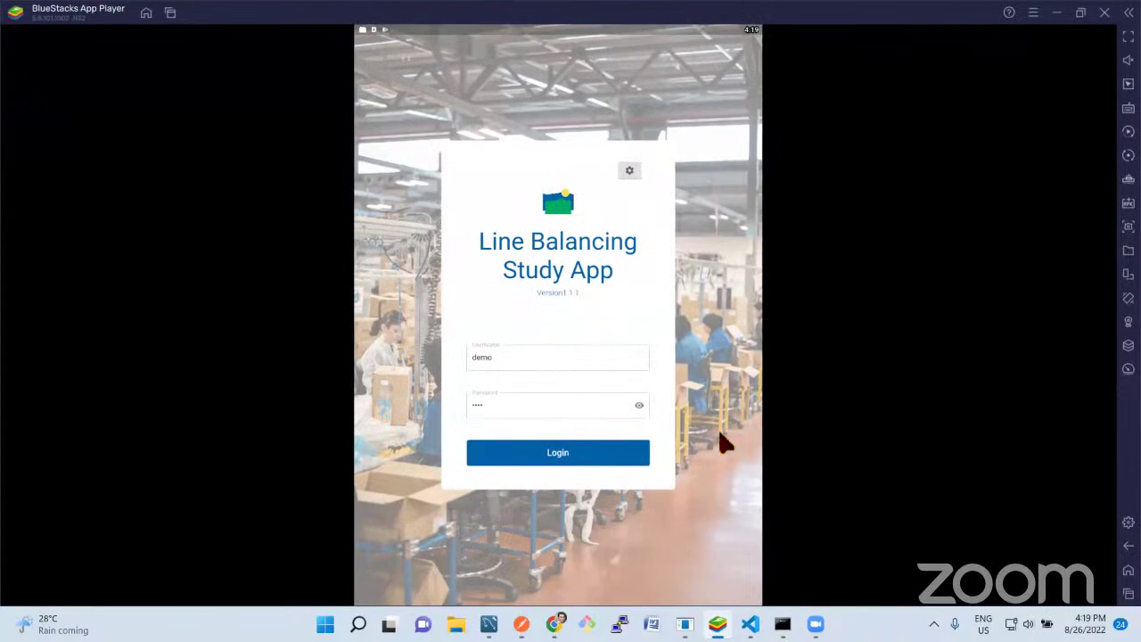
{"action": "left_click", "coordinate": [1128, 593]}
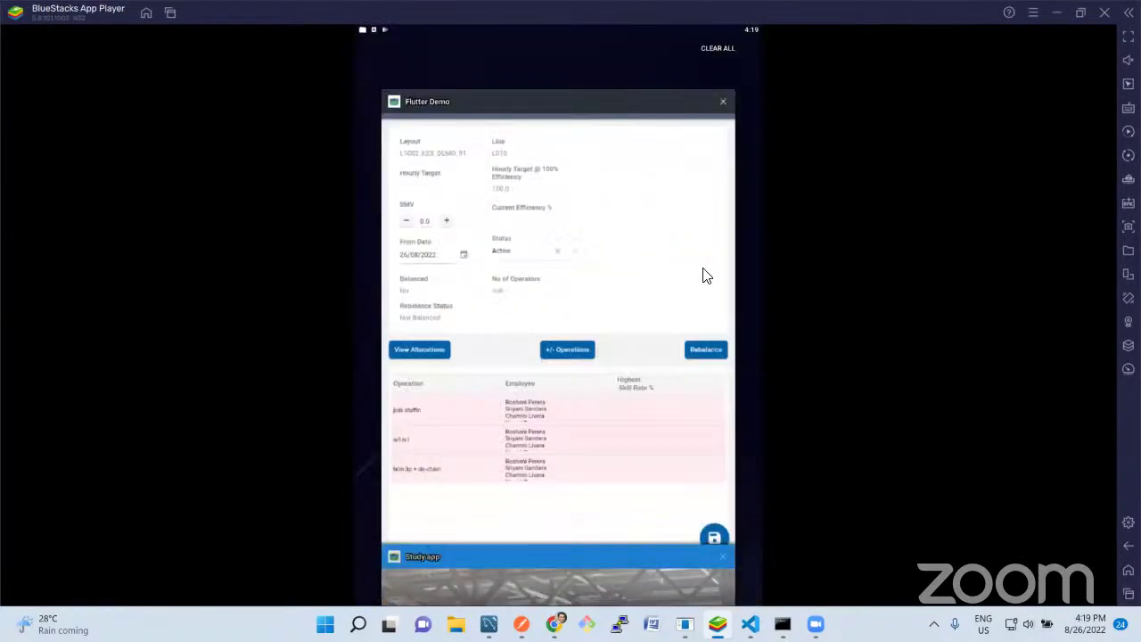
{"action": "left_click", "coordinate": [545, 175]}
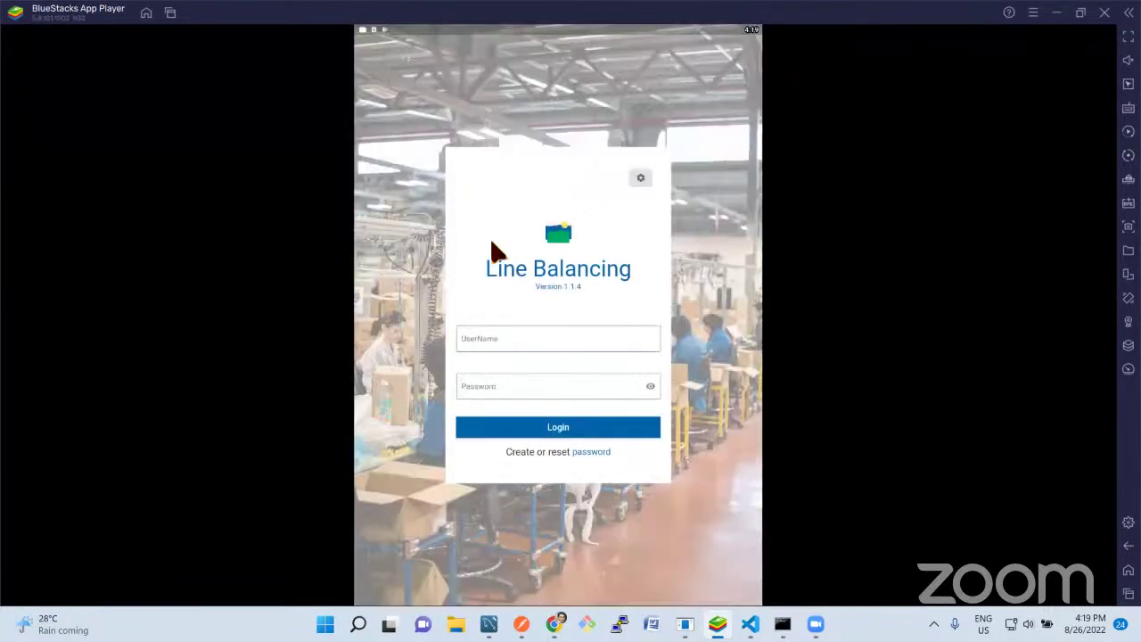
Log in to the Line Balancing app as demo with the account password
{"action": "left_click", "coordinate": [561, 348]}
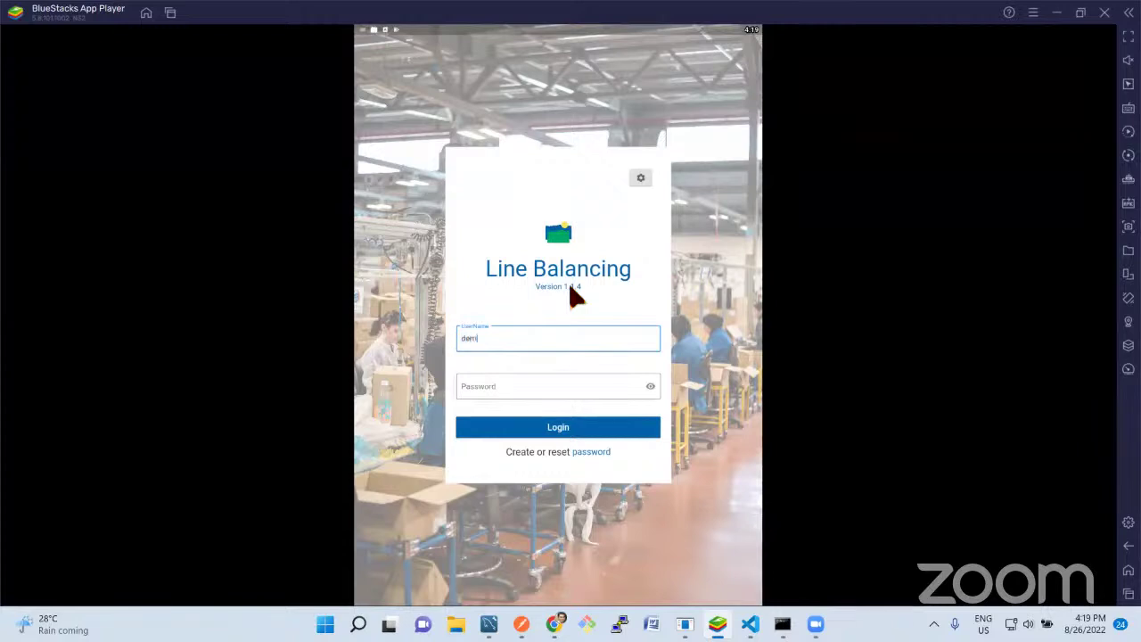
{"action": "key", "text": "Tab"}
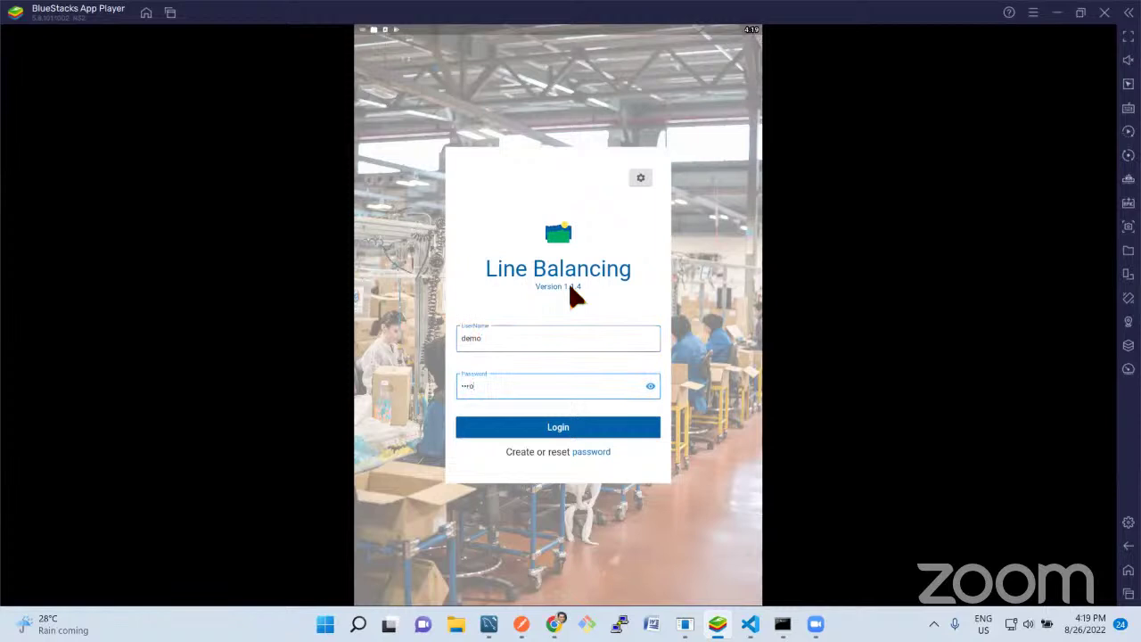
{"action": "left_click", "coordinate": [601, 426]}
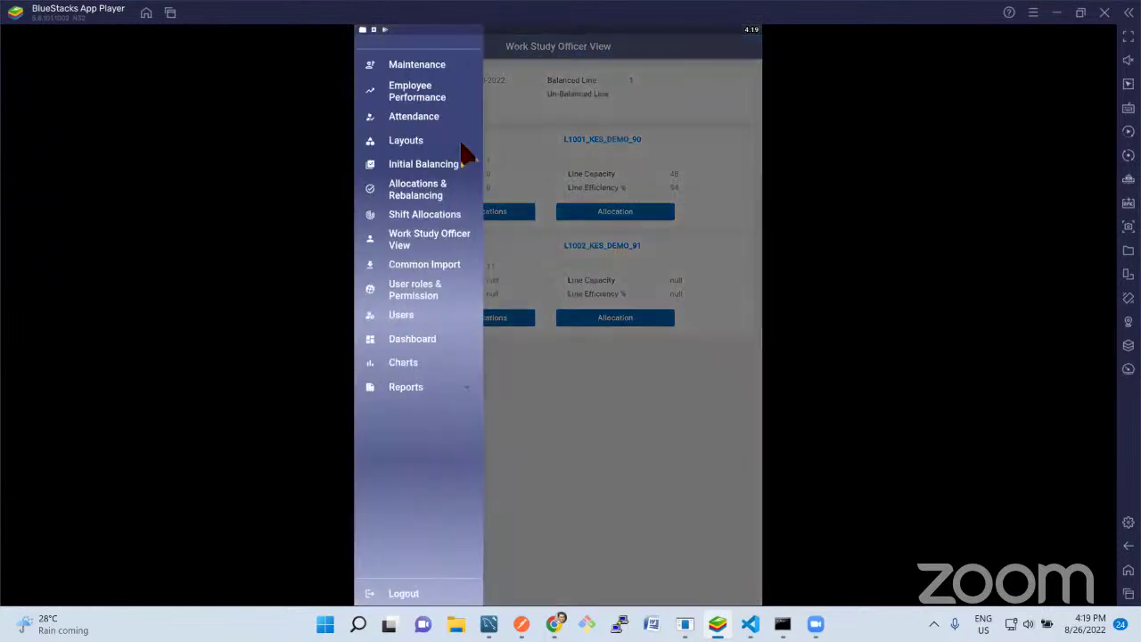
Open the L1002_KES_DEMO-L010 allocation for rebalancing and review its operator performance, examining the employees and highest skill rate for each operation
{"action": "left_click", "coordinate": [401, 195]}
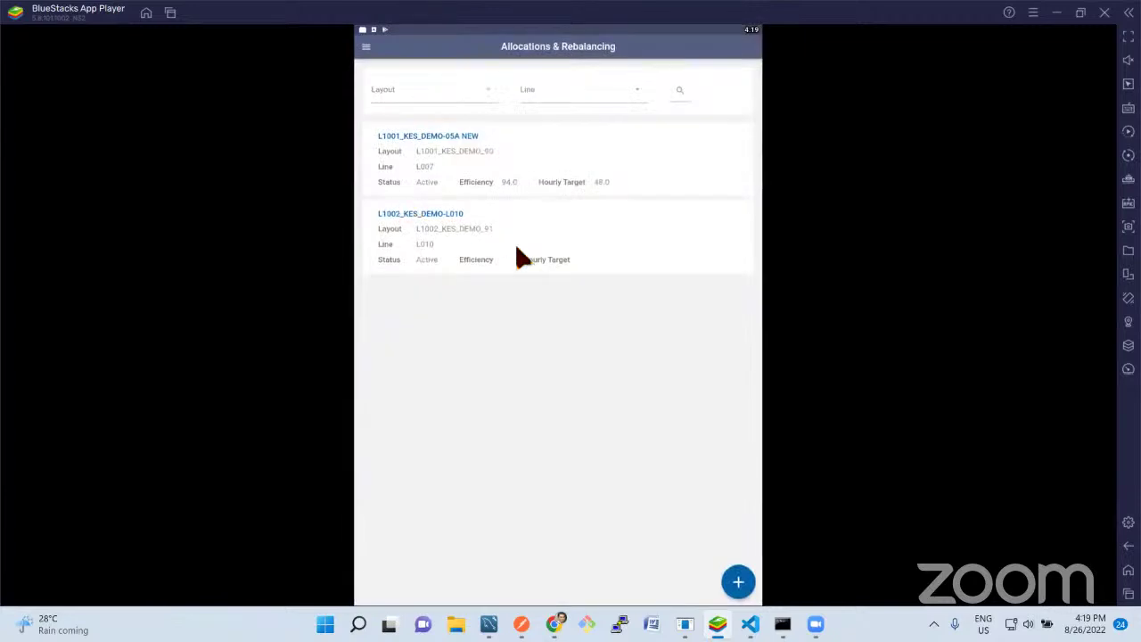
{"action": "left_click", "coordinate": [520, 258]}
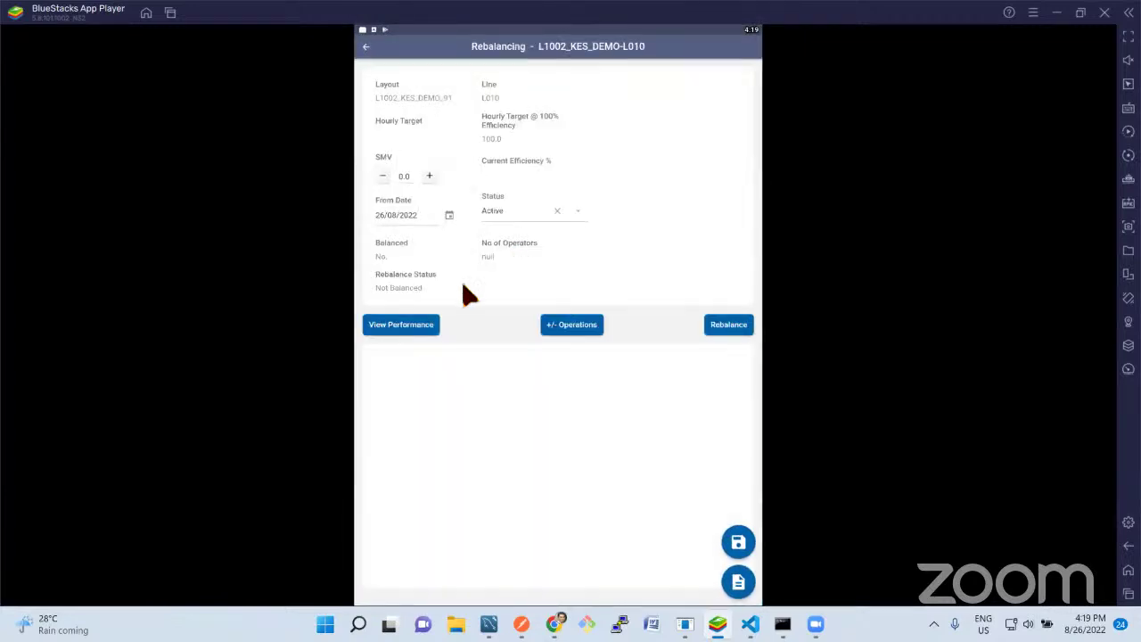
{"action": "left_click", "coordinate": [417, 328]}
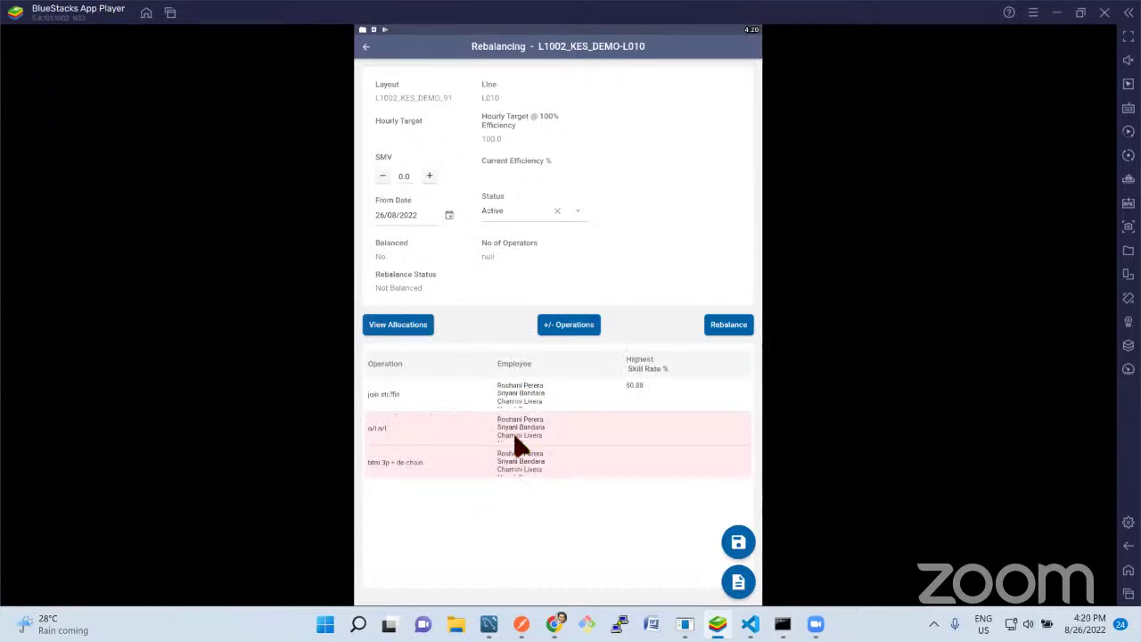
{"action": "scroll", "coordinate": [521, 456], "scroll_direction": "down", "scroll_amount": 3}
{"action": "scroll", "coordinate": [551, 455], "scroll_direction": "up", "scroll_amount": 5}
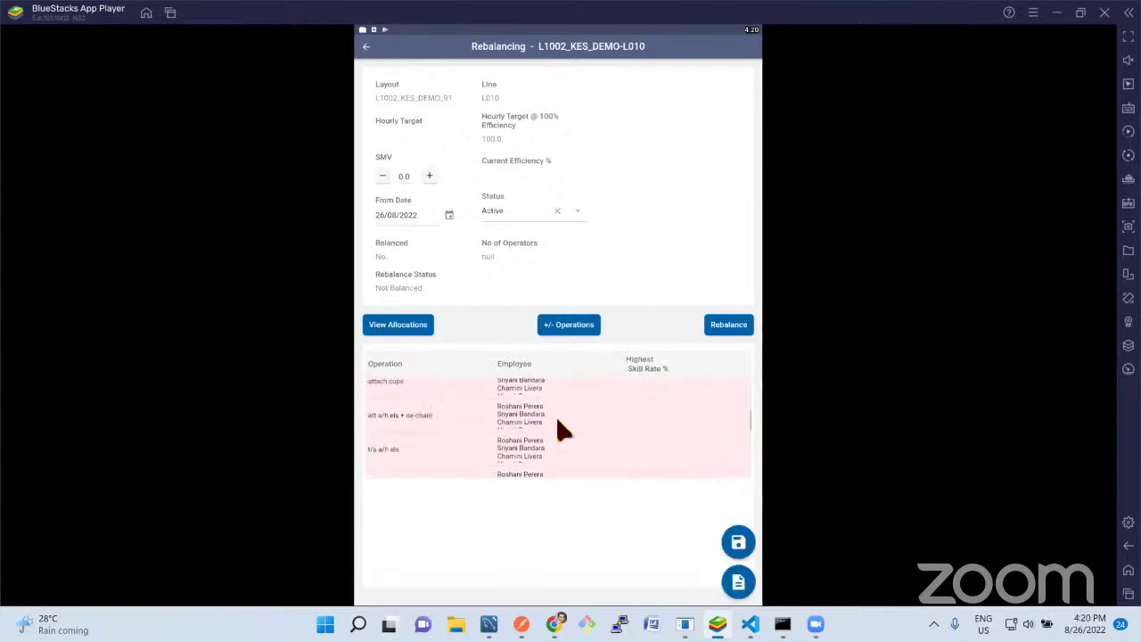